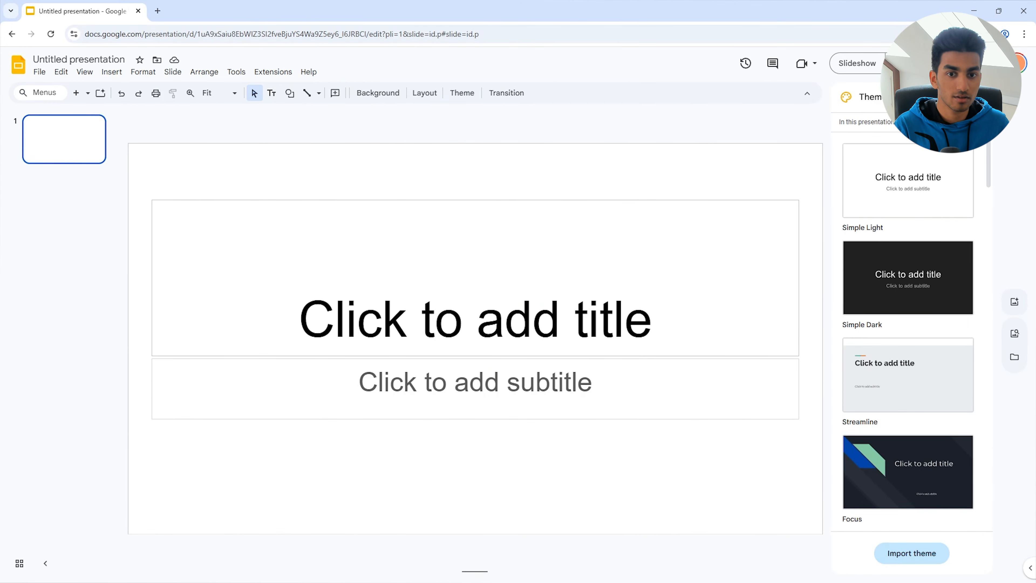
Close the theme choices and delete the title and subtitle placeholders to leave the slide blank.
left_click(984, 97)
left_click_drag(576, 146, 560, 455)
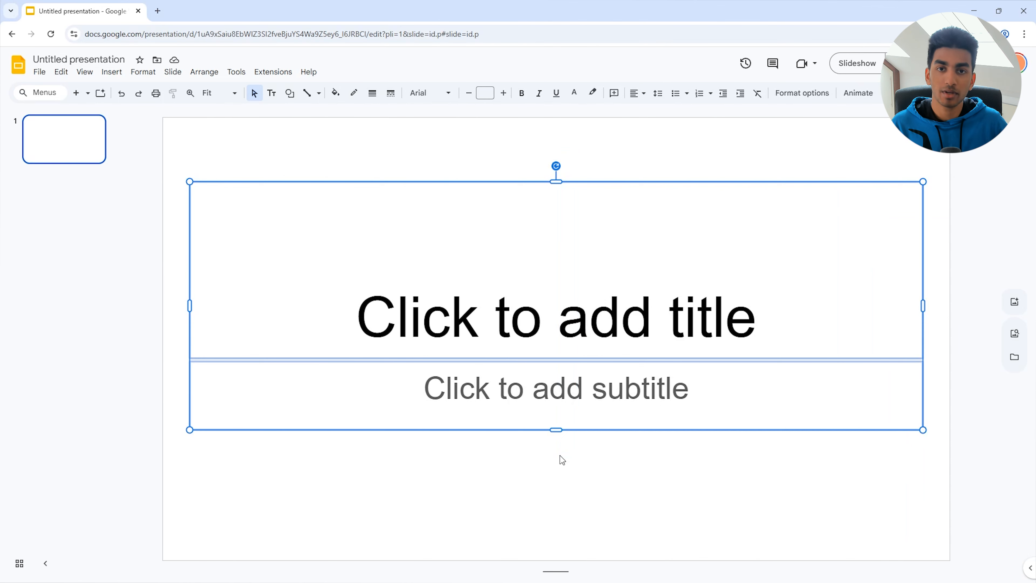
key("Delete")
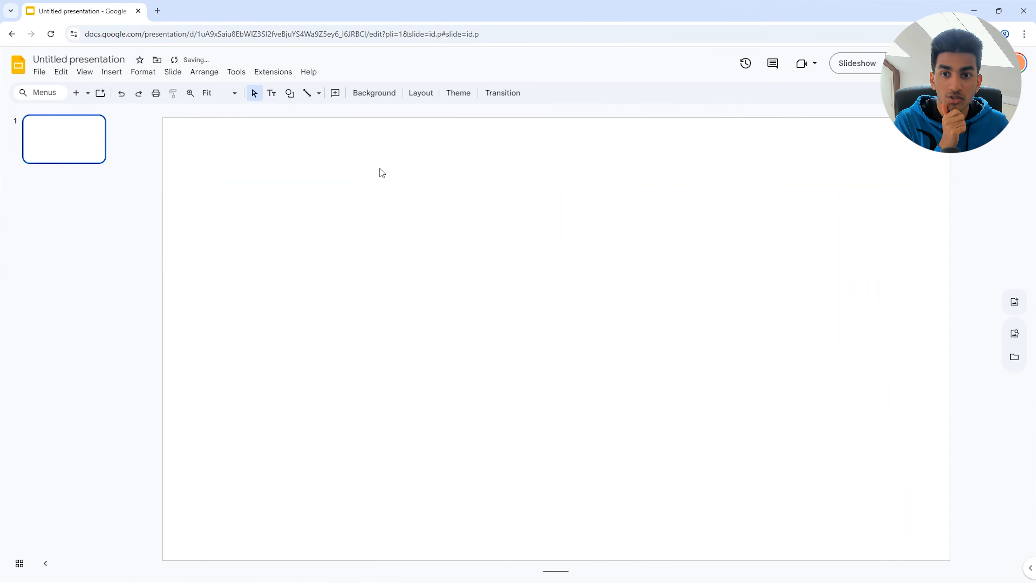
Draw a rectangle shape covering almost the whole slide, leaving a narrow margin on all sides.
left_click(289, 93)
mouse_move(346, 114)
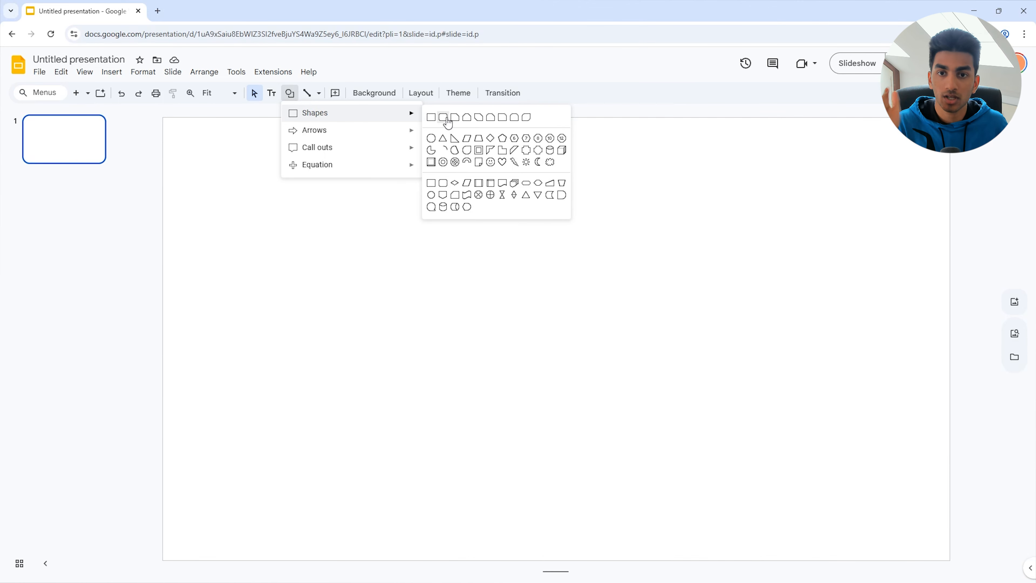
left_click(430, 119)
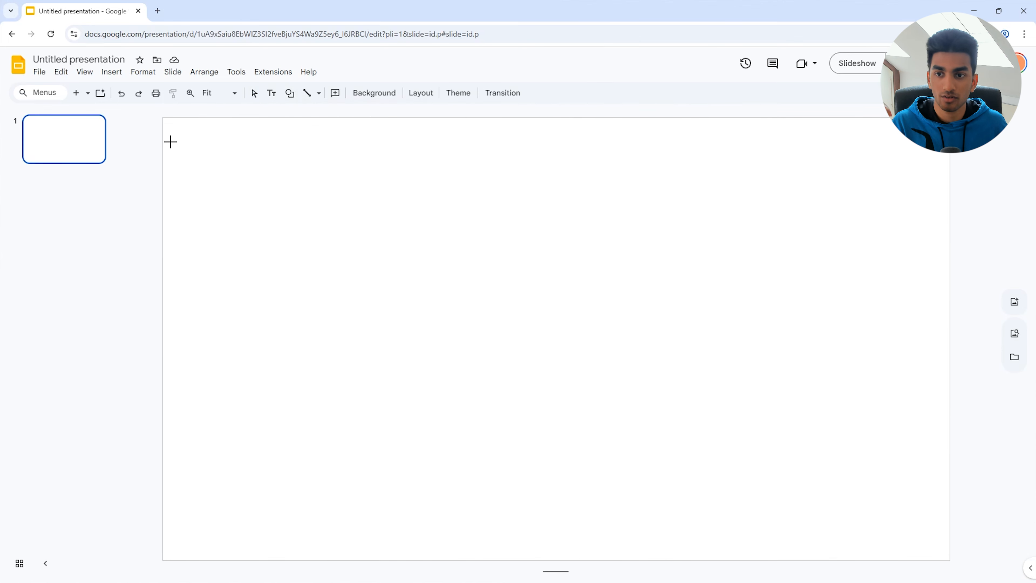
left_click_drag(174, 126, 937, 551)
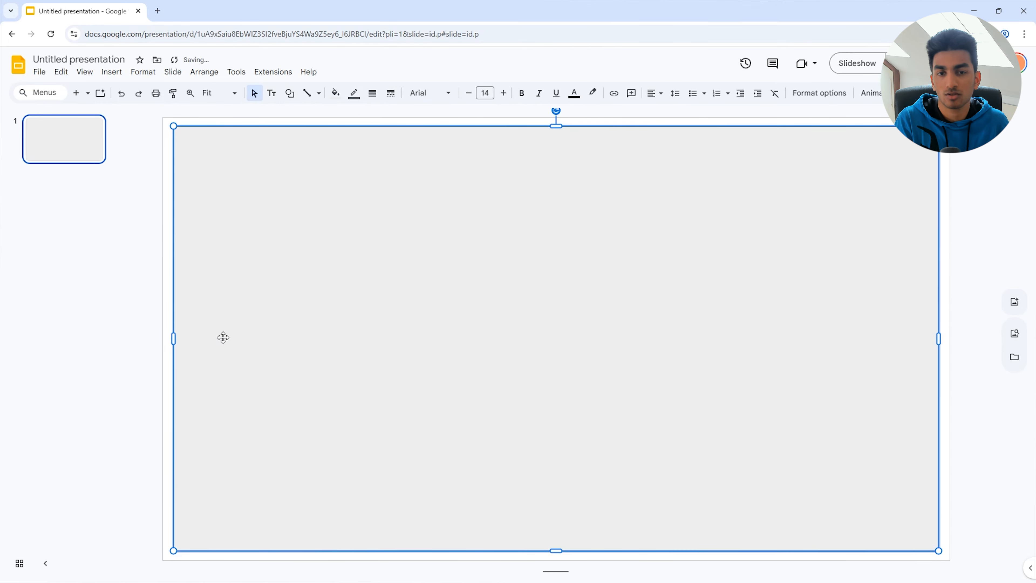
Give the large rectangle a solid white fill and a transparent border.
left_click(335, 93)
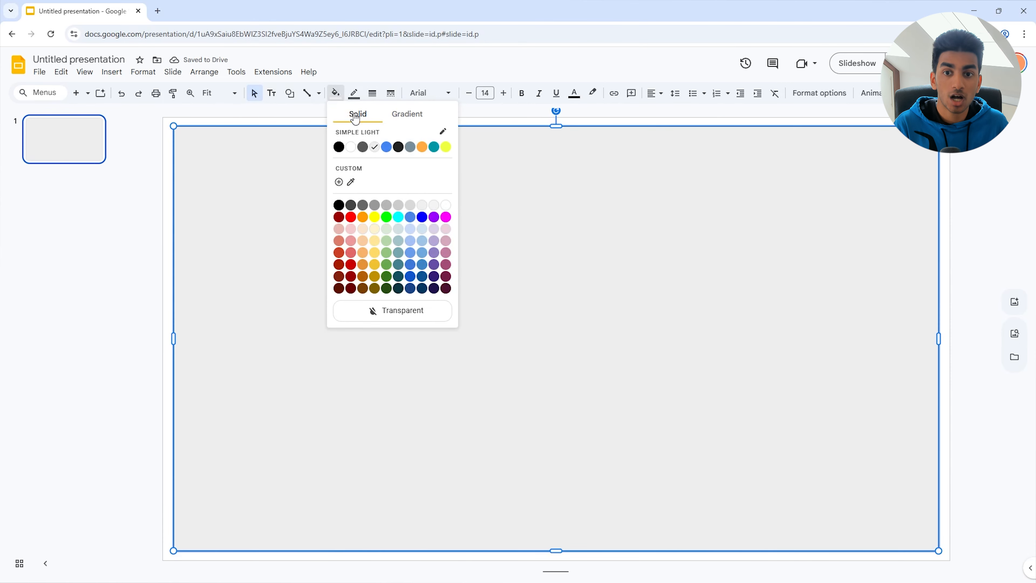
left_click(446, 204)
left_click(152, 192)
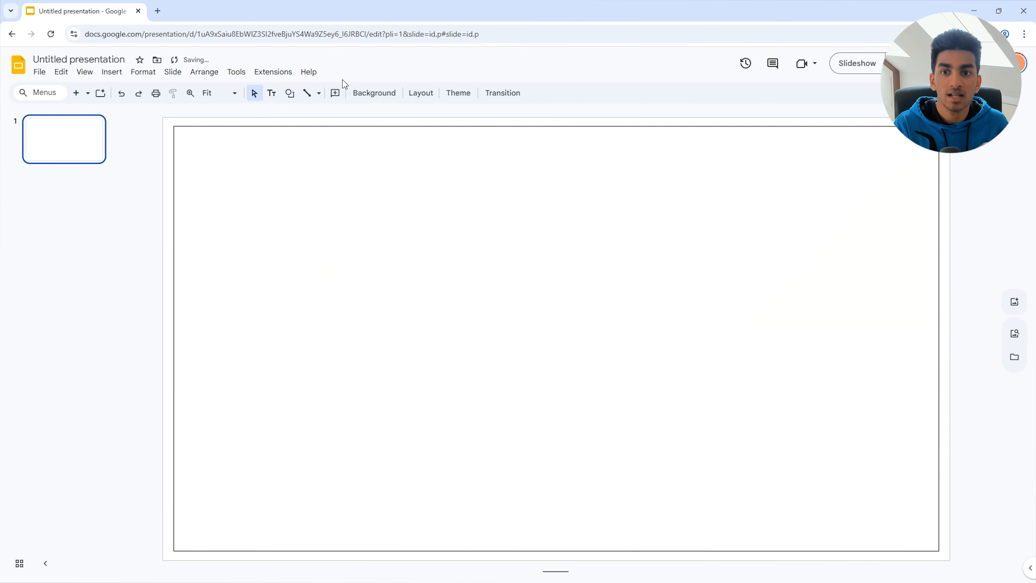
left_click(279, 137)
left_click(353, 93)
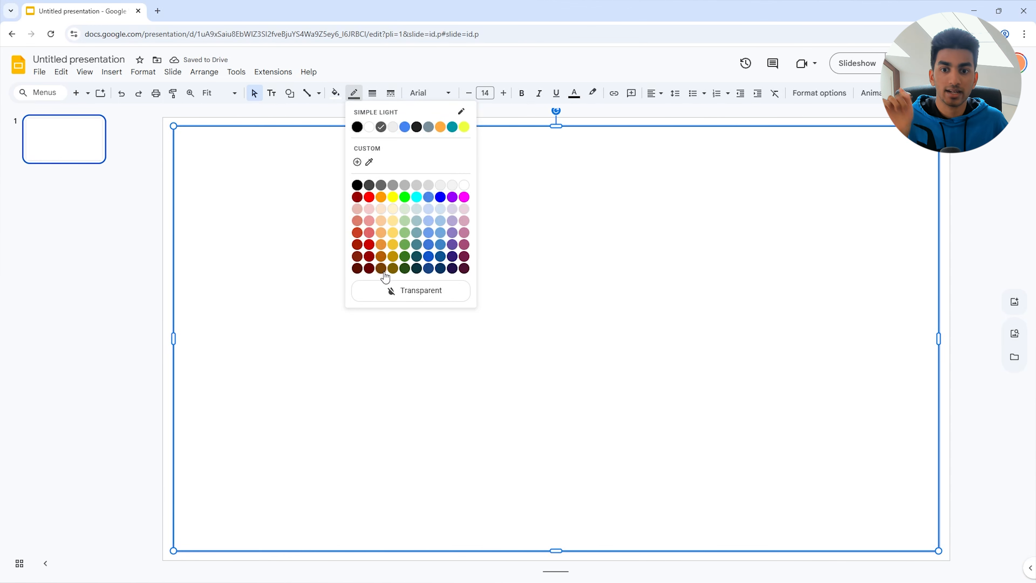
left_click(393, 300)
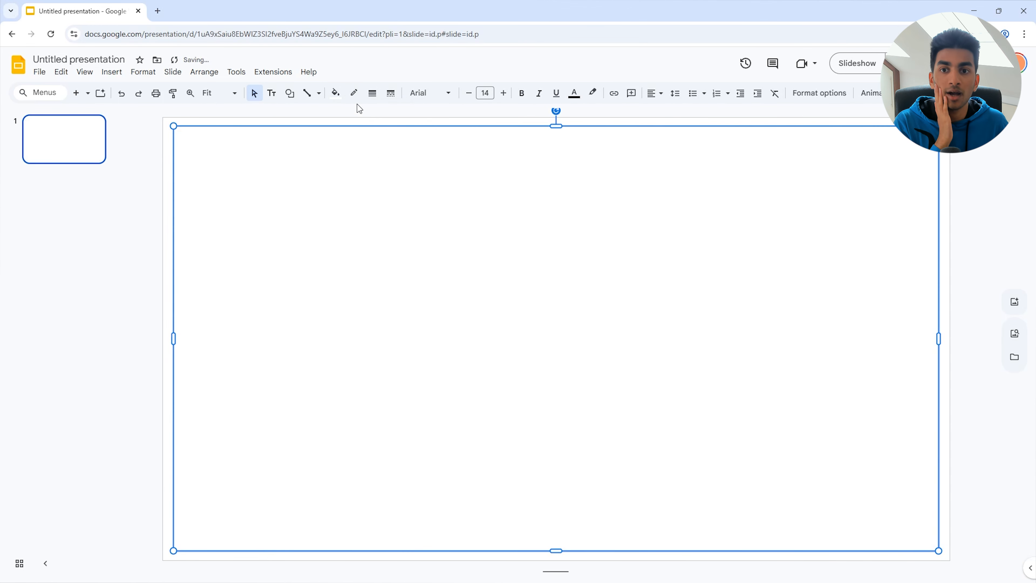
left_click(152, 163)
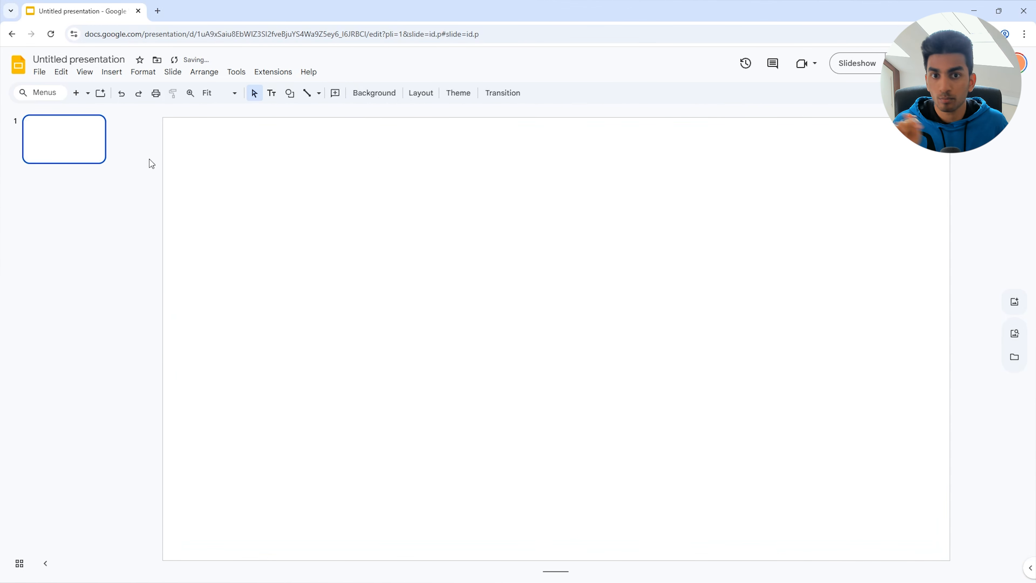
left_click(178, 167)
left_click(141, 173)
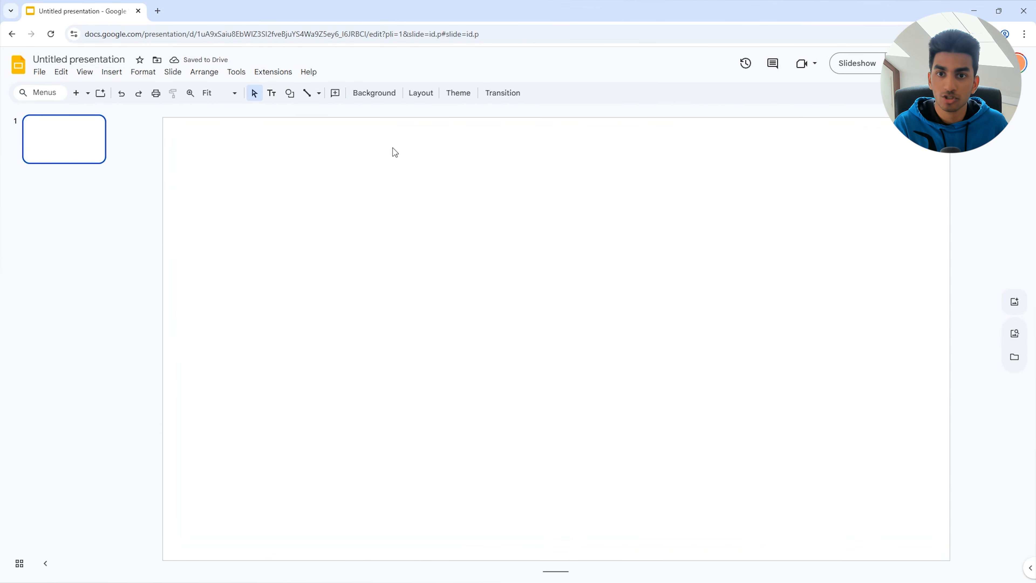
Set the slide background to a solid dark blue so it frames the white rectangle.
left_click(376, 98)
left_click(592, 288)
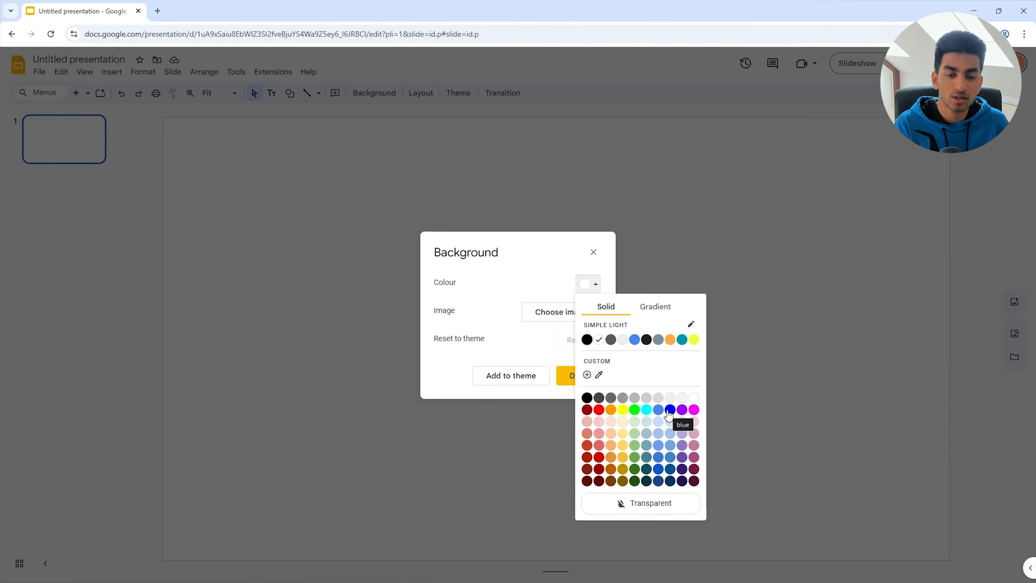
left_click(658, 468)
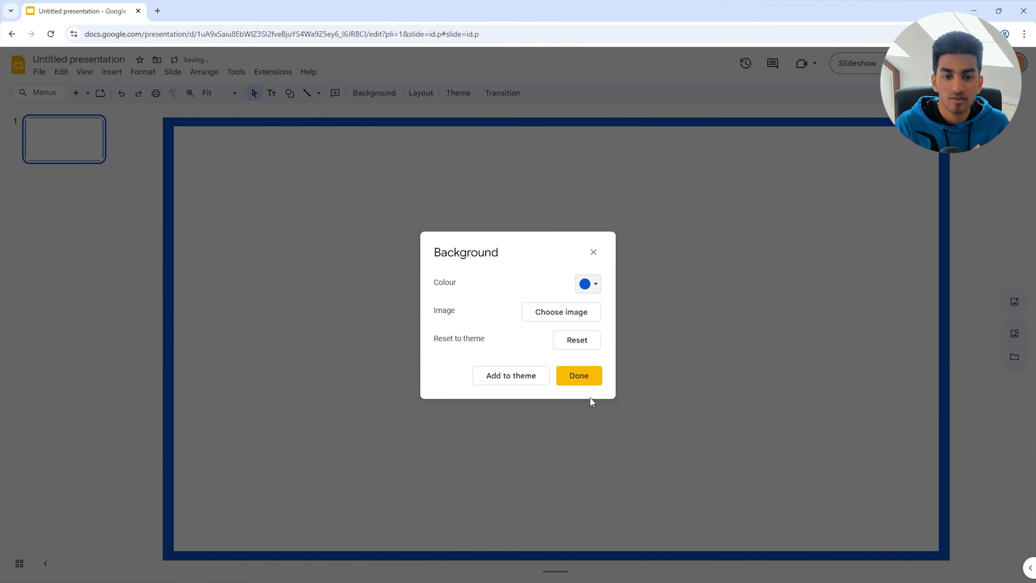
left_click(589, 380)
left_click(356, 286)
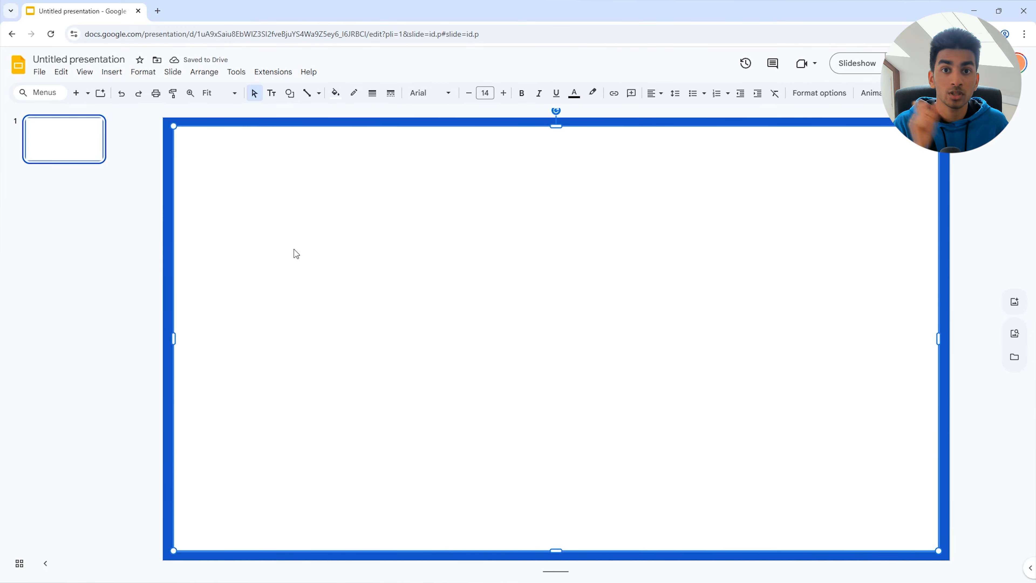
left_click(128, 246)
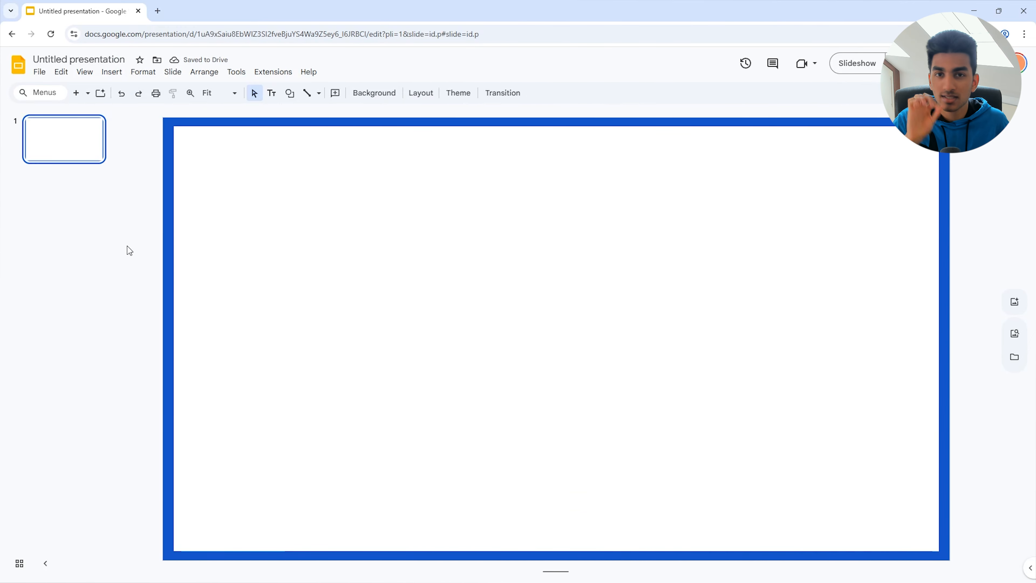
left_click(198, 241)
left_click(139, 238)
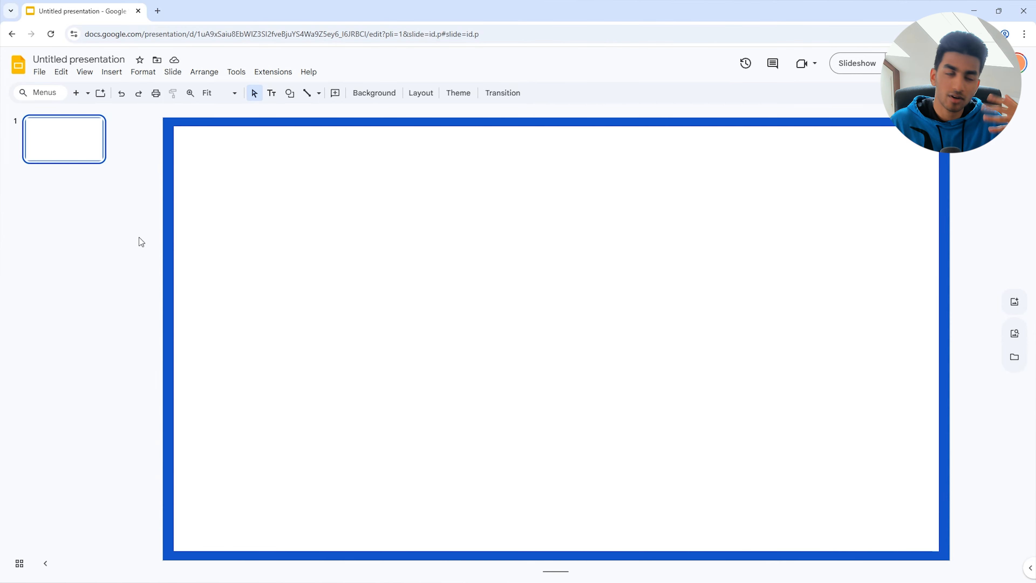
Enlarge the white rectangle slightly at its upper-left corner and move it back to the slide's center.
left_click(178, 221)
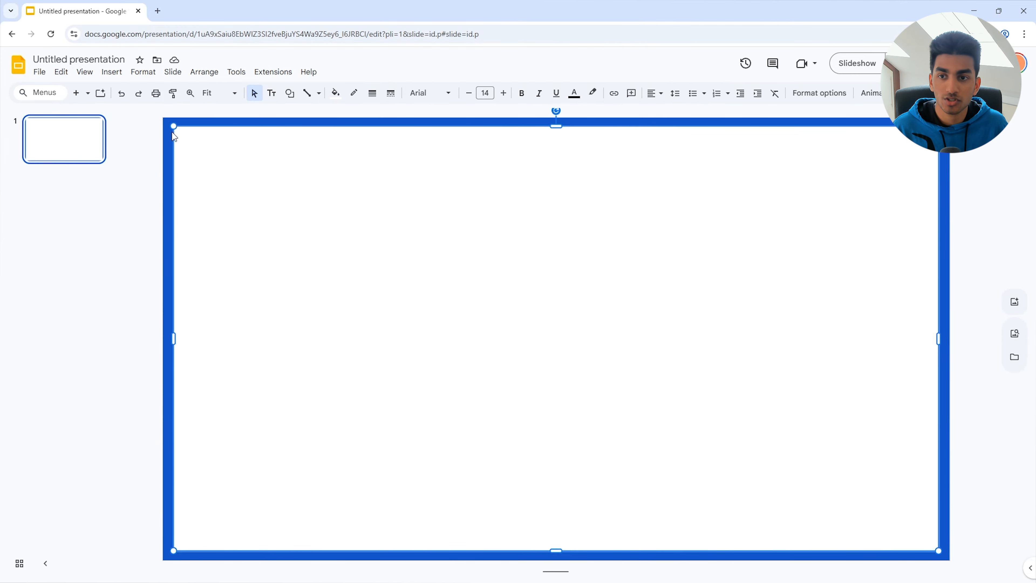
left_click_drag(174, 126, 168, 122)
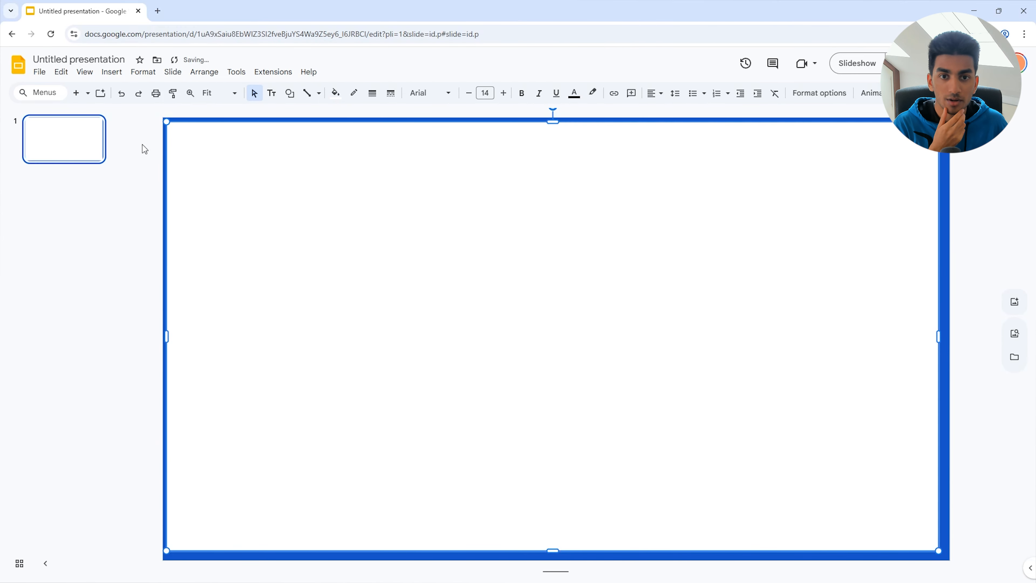
left_click(142, 144)
left_click(497, 298)
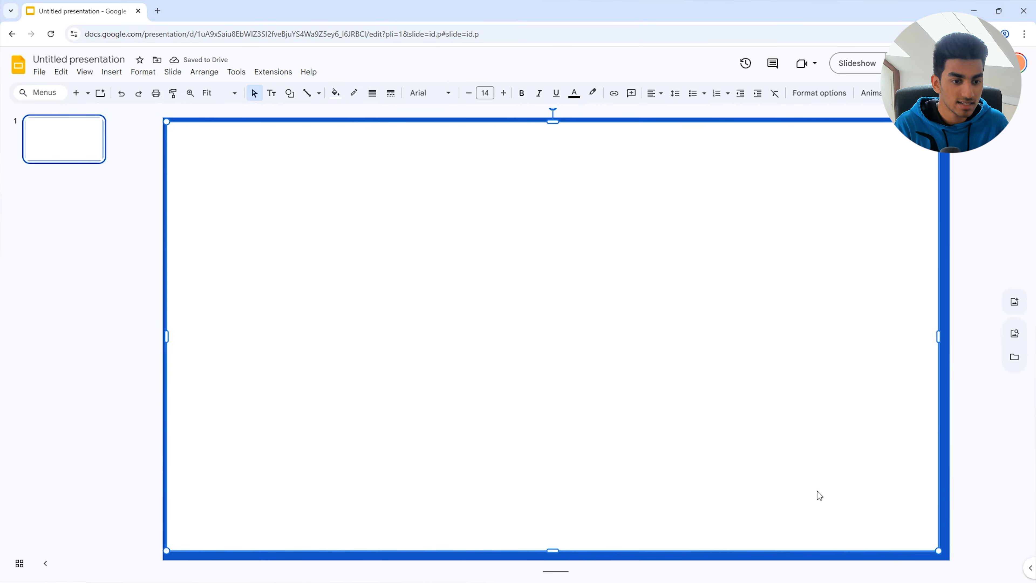
left_click_drag(245, 179, 250, 181)
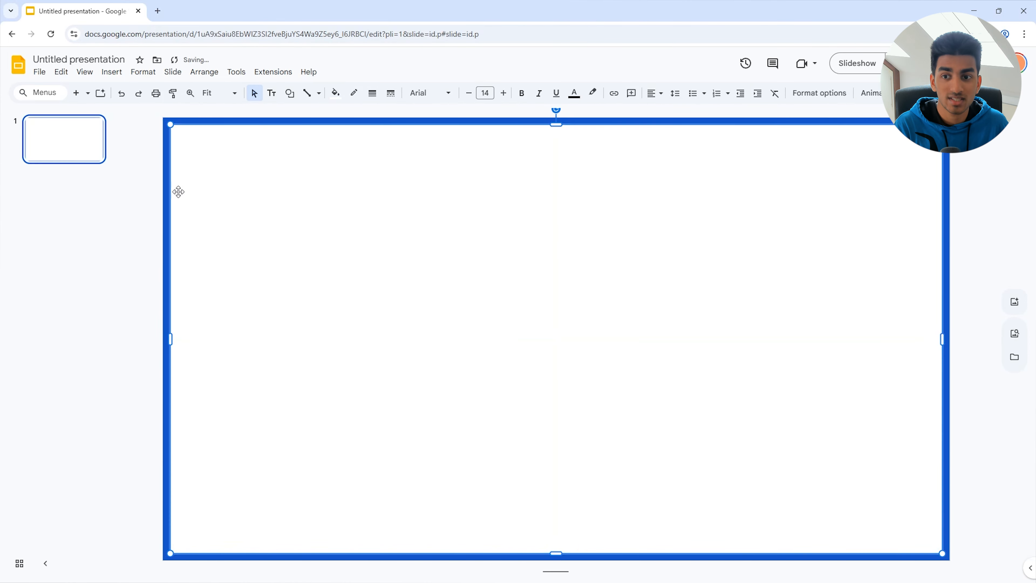
left_click(168, 195)
left_click(180, 198)
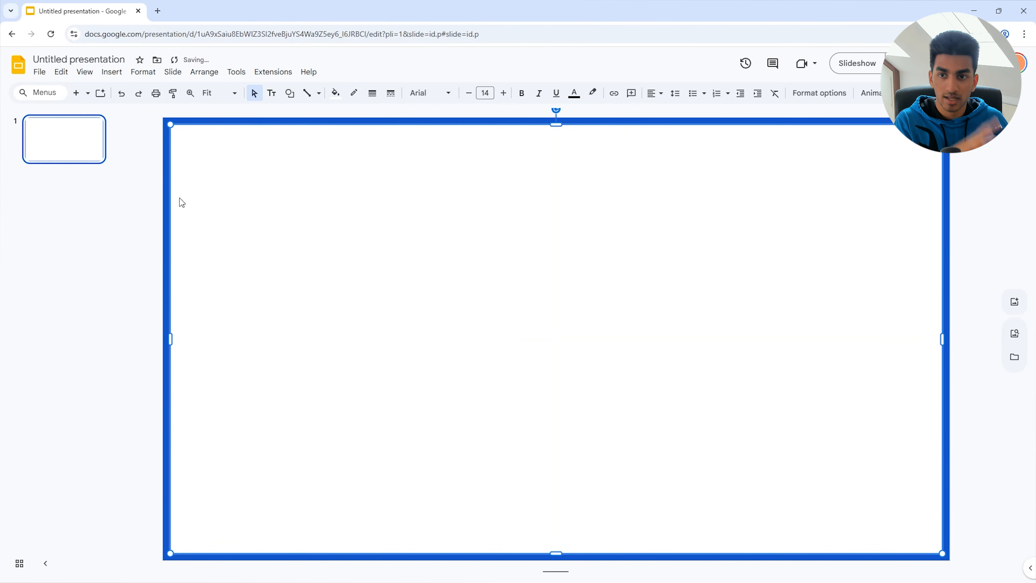
Zoom in to 400% and extend the rectangle's upper-left corner outward to thin the blue frame there.
left_click(163, 161)
left_click(218, 93)
type("40")
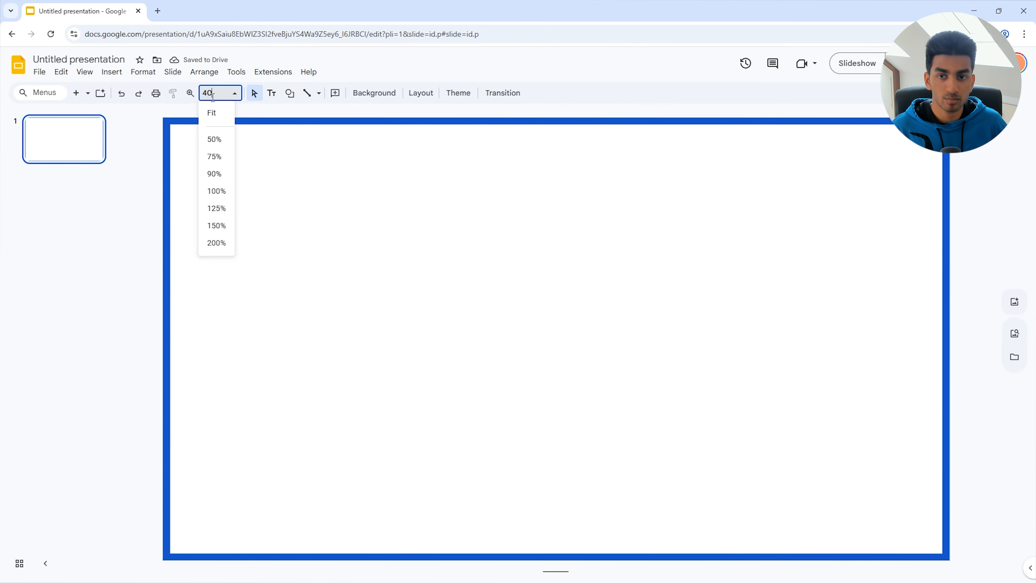
type("0")
key("Return")
left_click_drag(435, 565, 197, 565)
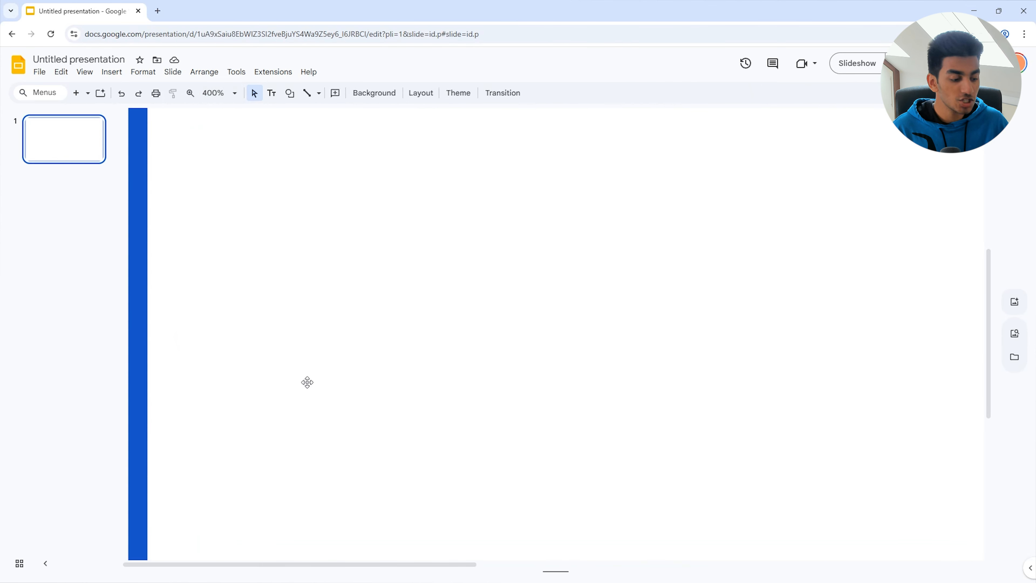
scroll(307, 382, "up", 3)
left_click(180, 191)
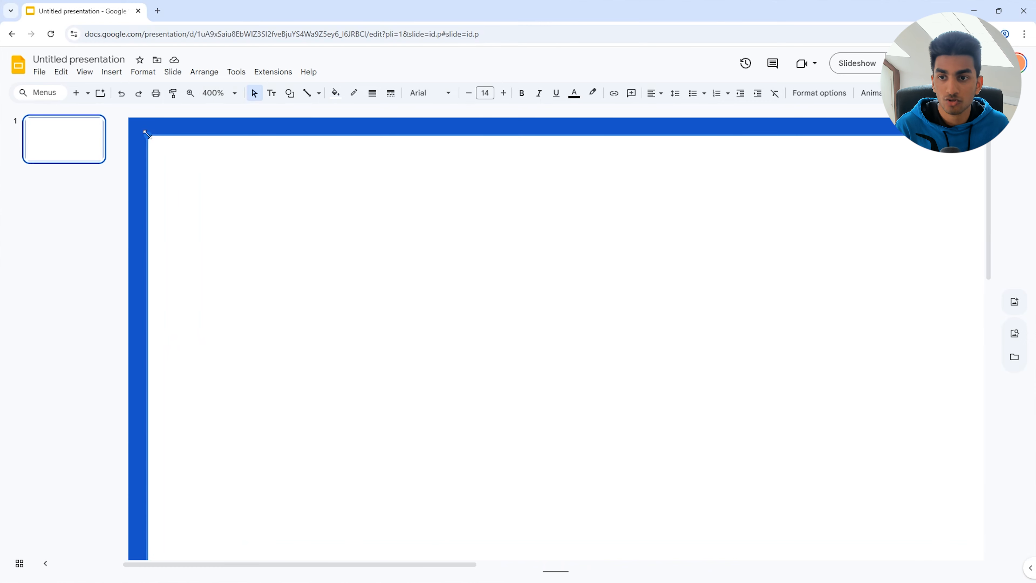
left_click_drag(148, 135, 139, 126)
left_click(125, 147)
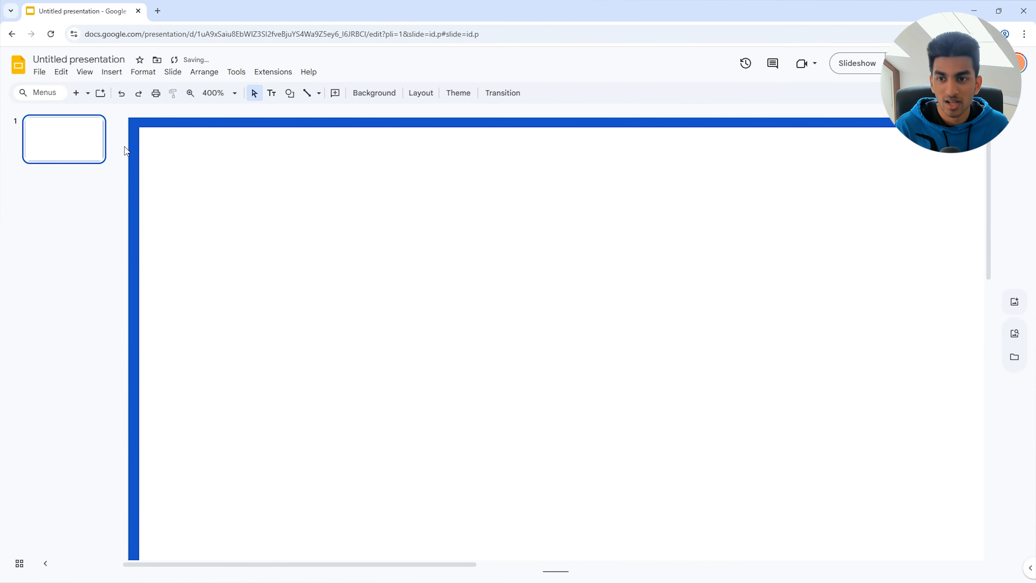
Extend the rectangle's lower and right-hand edges outward to thin the blue frame, and fit the slide to the view.
scroll(128, 167, "down", 5)
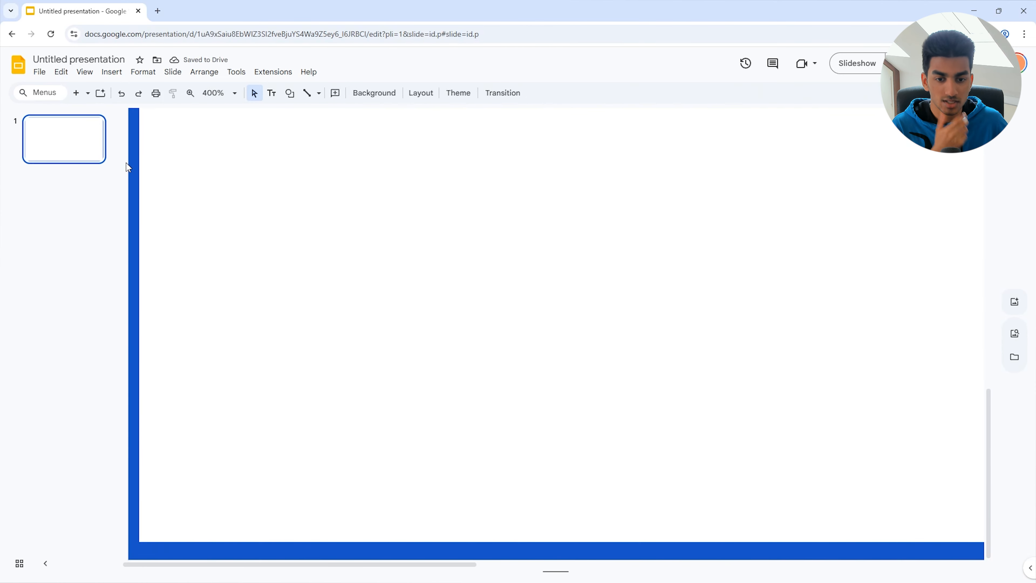
left_click(521, 380)
left_click_drag(456, 565, 952, 567)
scroll(787, 456, "up", 5)
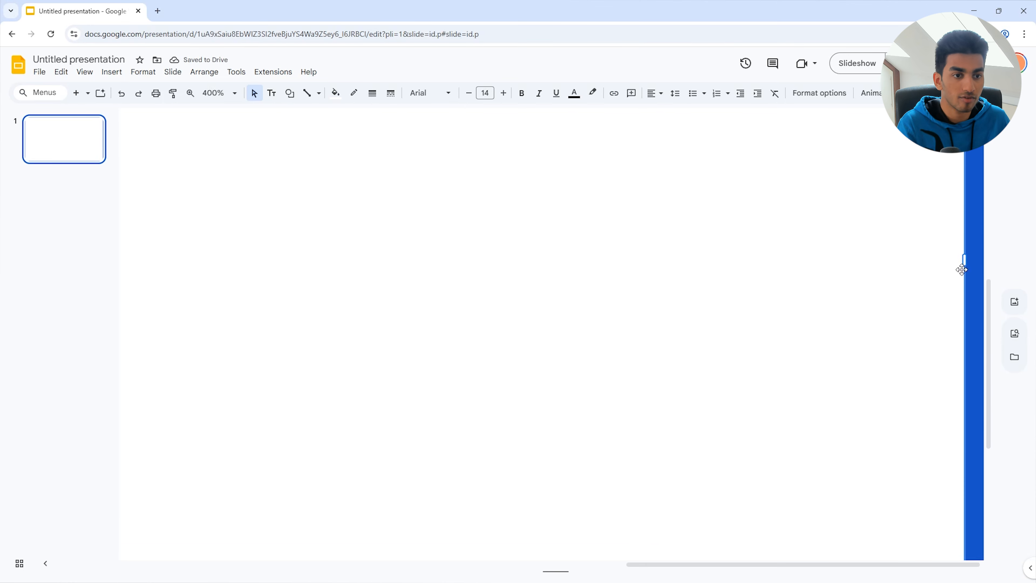
left_click_drag(965, 261, 978, 266)
left_click(297, 174)
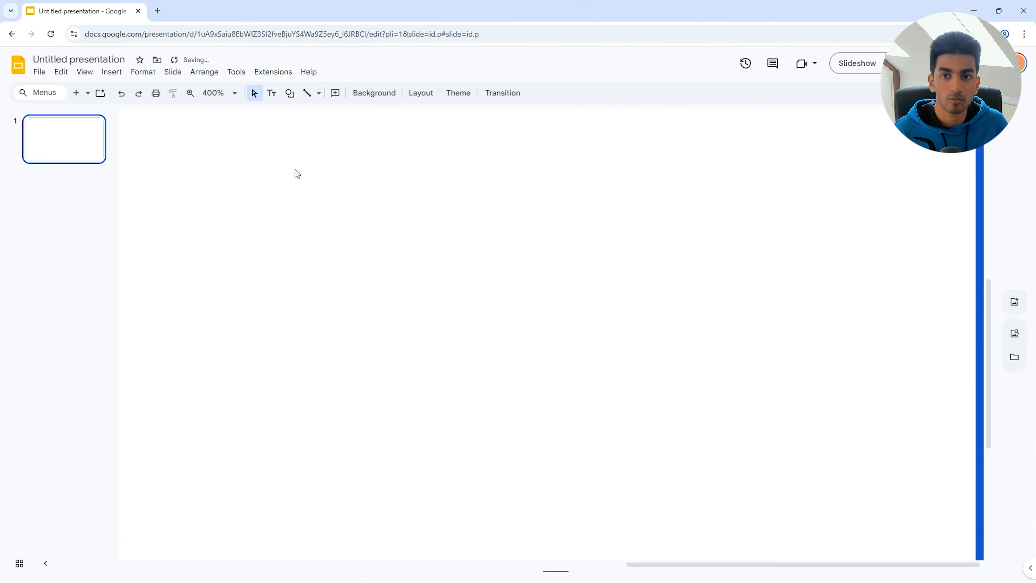
left_click(216, 93)
left_click(213, 111)
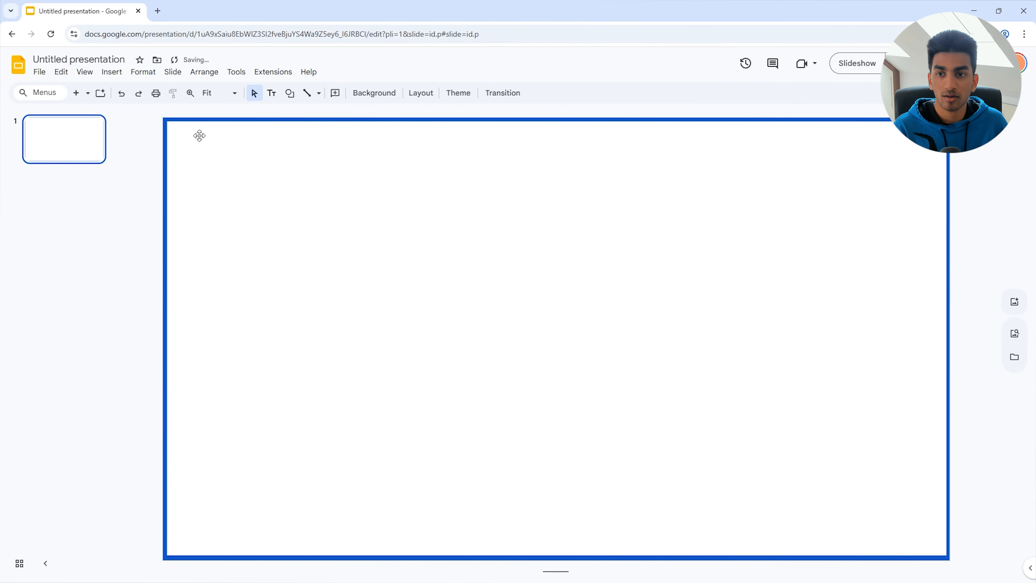
Center the white rectangle horizontally and vertically on the slide using the alignment guides.
left_click(327, 219)
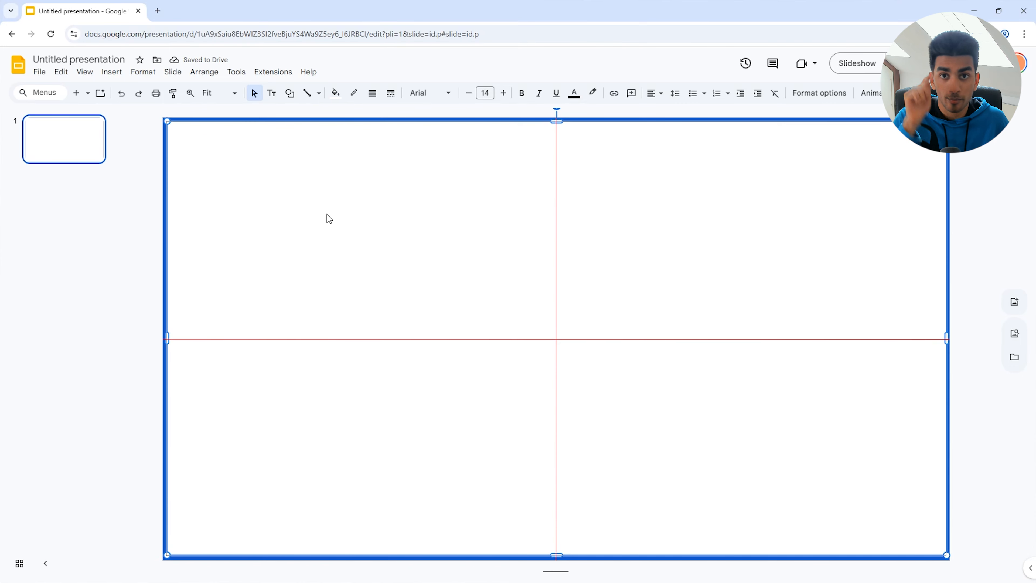
mouse_move(327, 214)
left_mouse_down()
mouse_move(336, 237)
mouse_move(326, 216)
left_mouse_up()
left_click(157, 230)
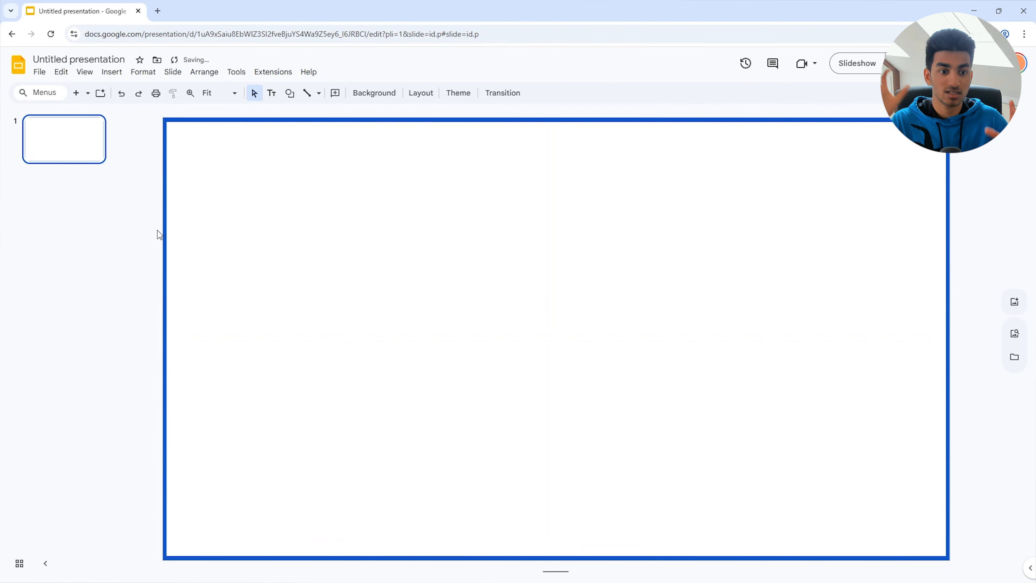
left_click(188, 226)
left_click(157, 157)
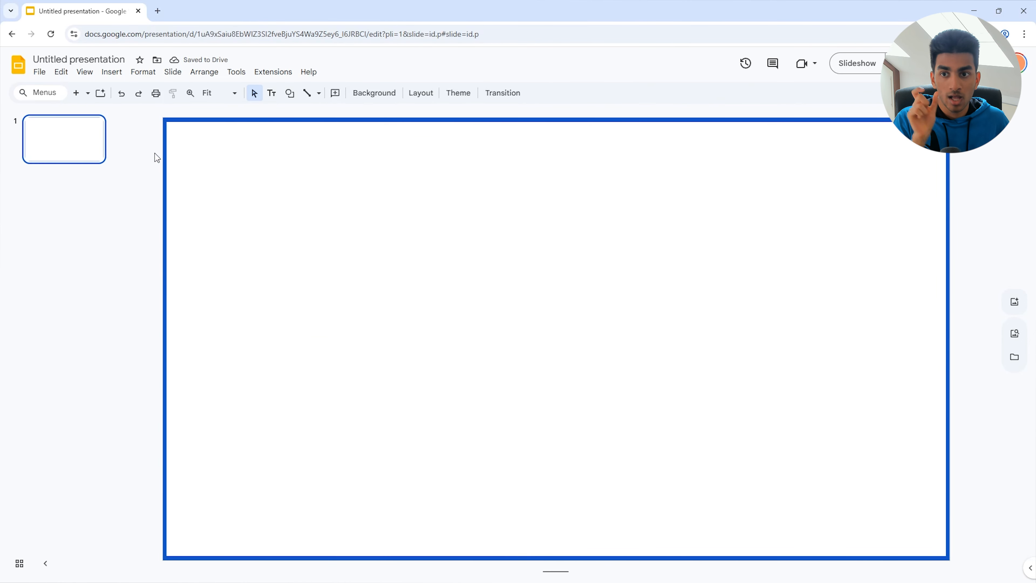
Pull the white rectangle's left edge slightly inward to thicken the blue frame on that side.
left_click(220, 94)
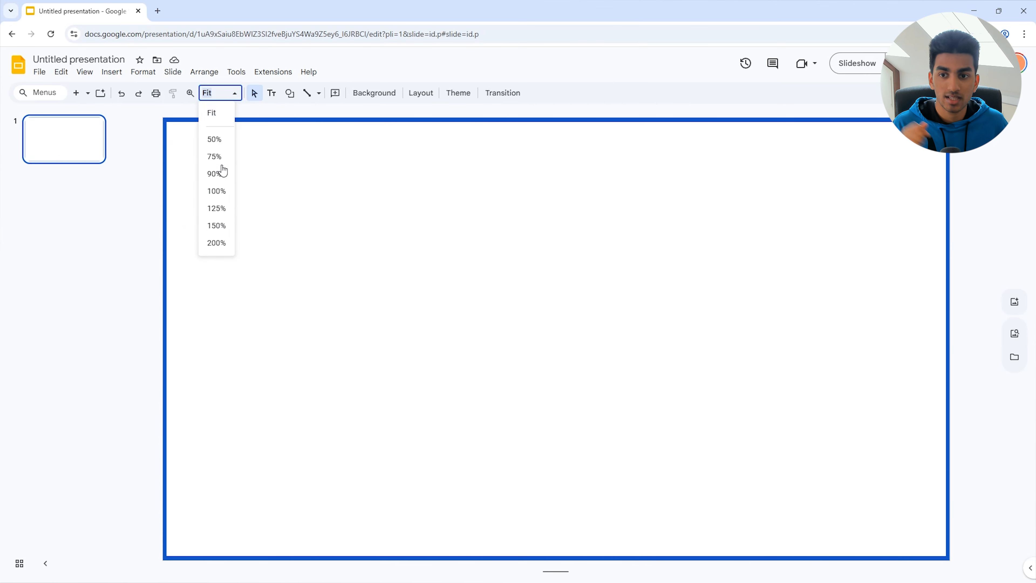
left_click(217, 240)
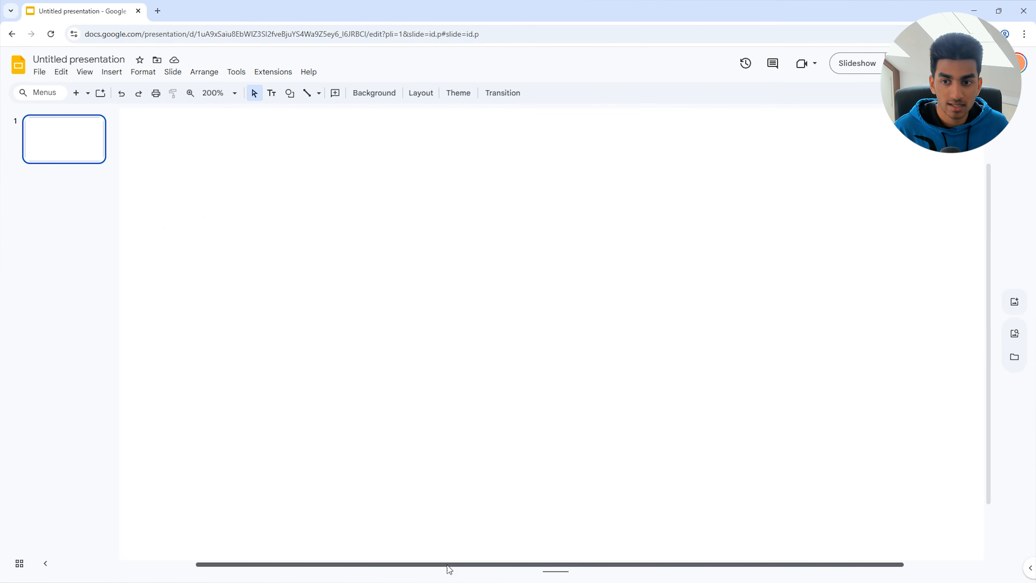
left_click_drag(446, 566, 281, 563)
left_click(132, 335)
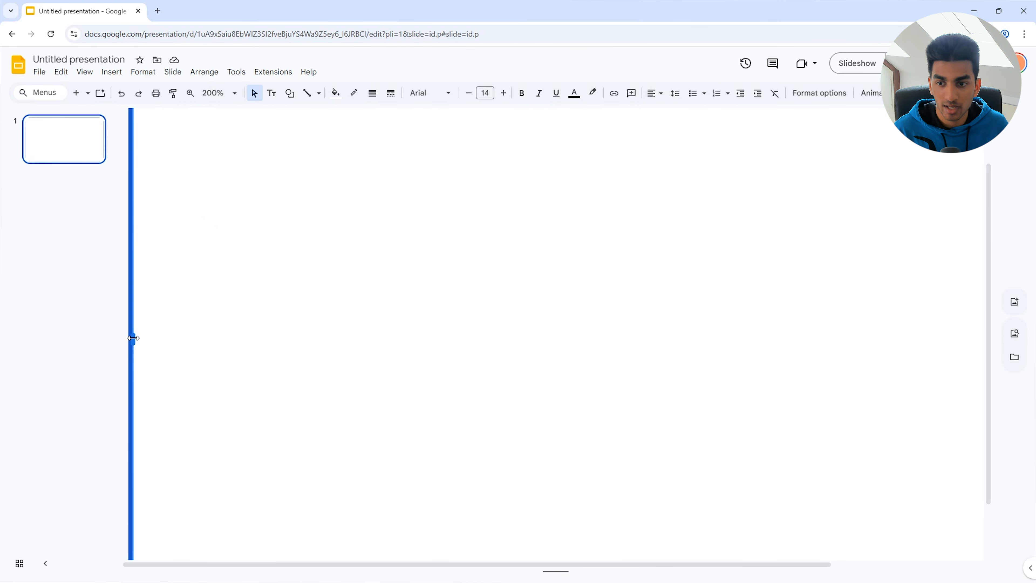
left_click_drag(134, 338, 136, 338)
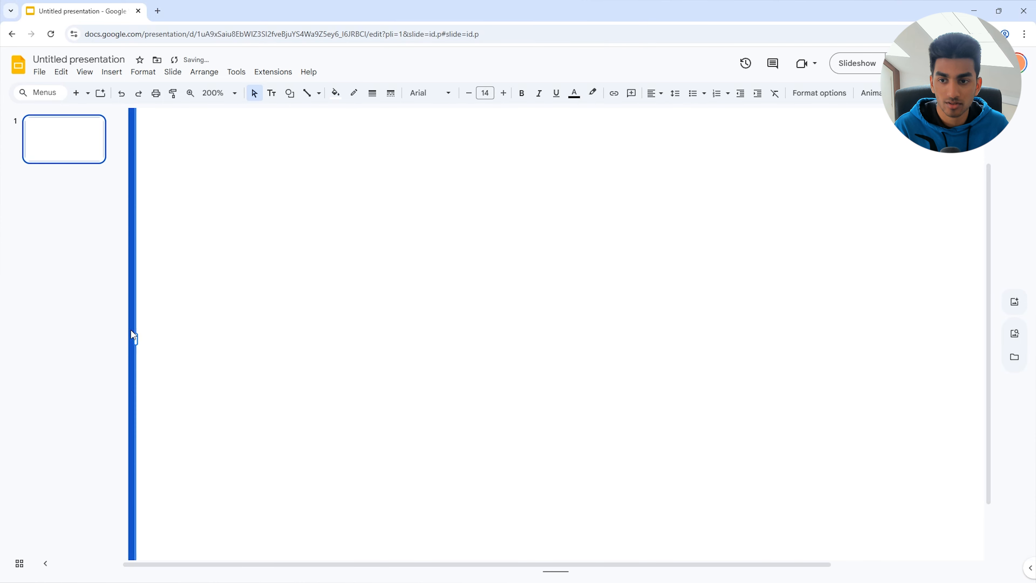
left_click(152, 265)
left_click(220, 93)
left_click(226, 119)
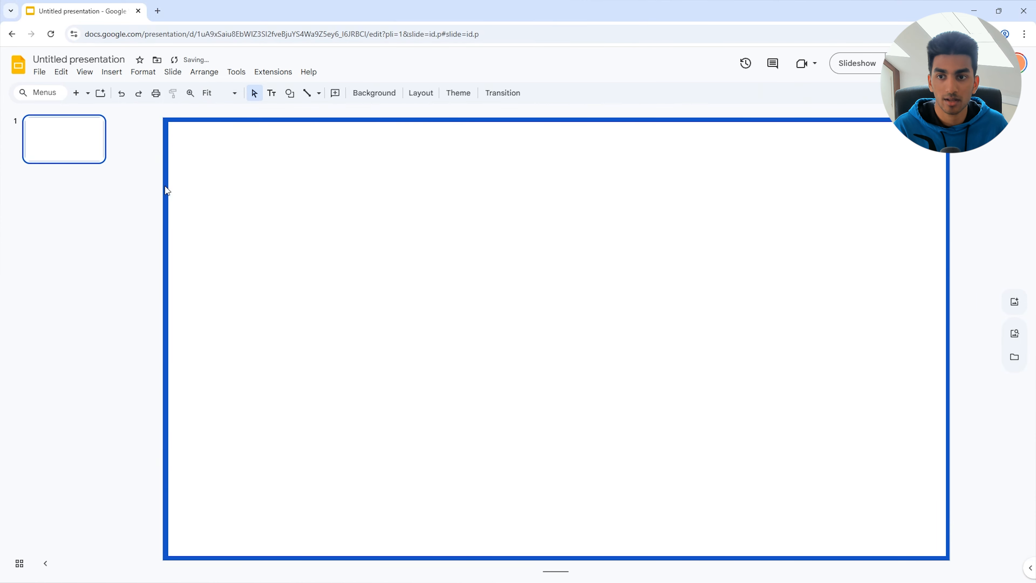
Shift the white rectangle slightly so it is centered on the slide with an even blue frame.
left_click(328, 215)
left_click_drag(327, 212, 320, 215)
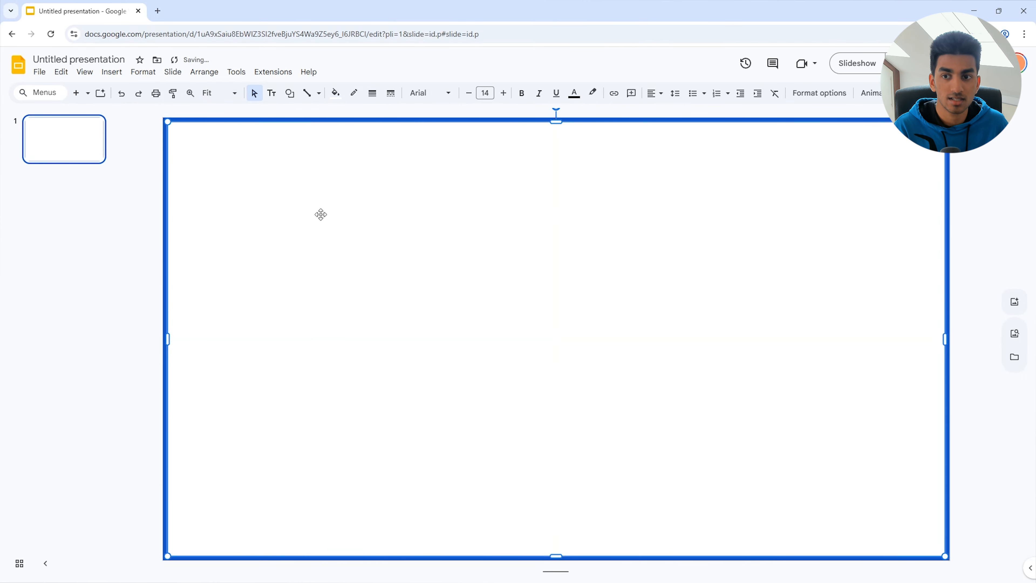
left_click(155, 217)
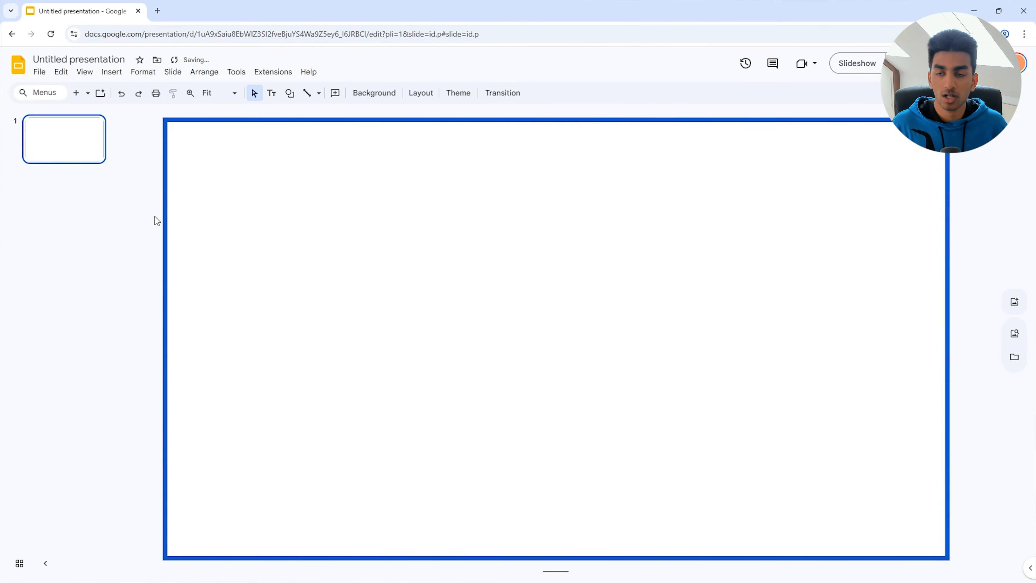
left_click_drag(375, 276, 275, 238)
left_click(907, 269)
key("ctrl+z")
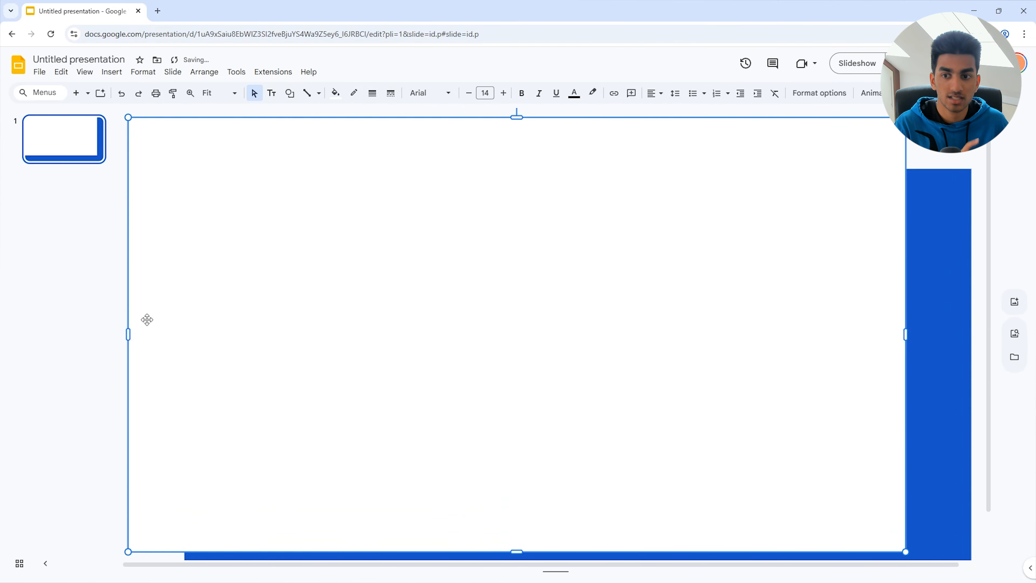
key("ctrl+z")
left_click(125, 256)
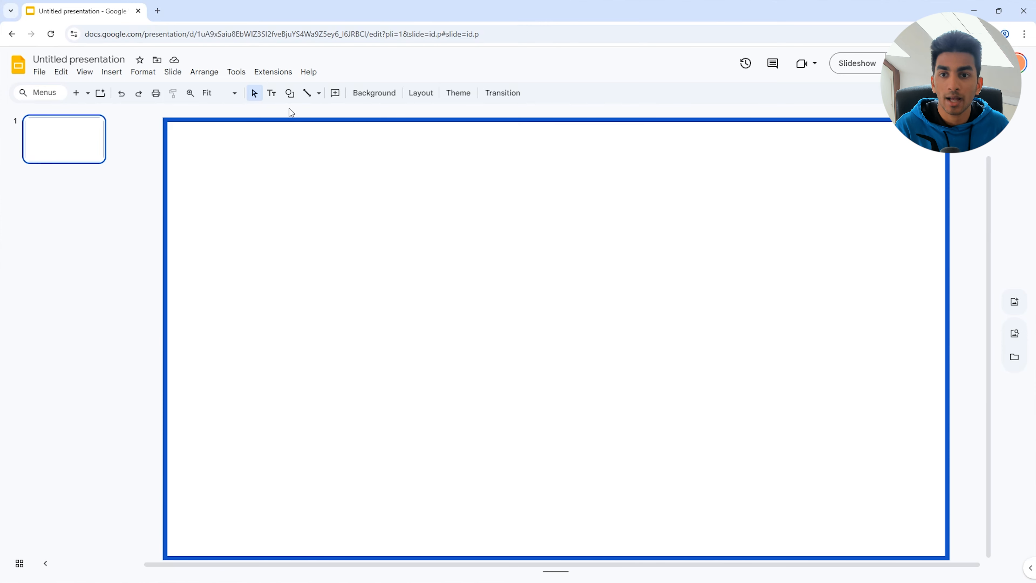
Draw a small rounded rectangle across the blue frame near the slide's lower-left corner.
left_click(289, 93)
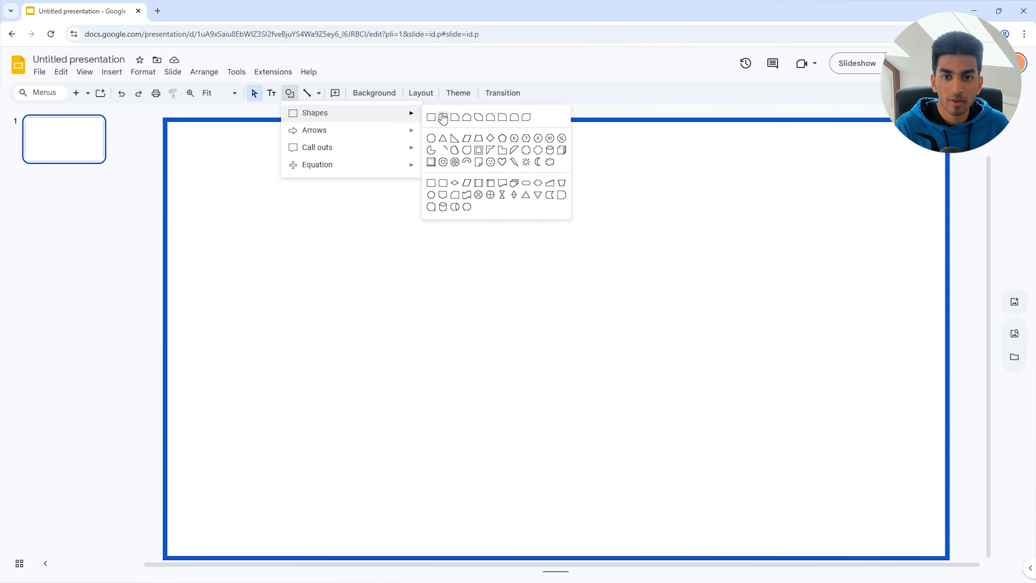
left_click(432, 115)
left_click_drag(151, 507, 214, 541)
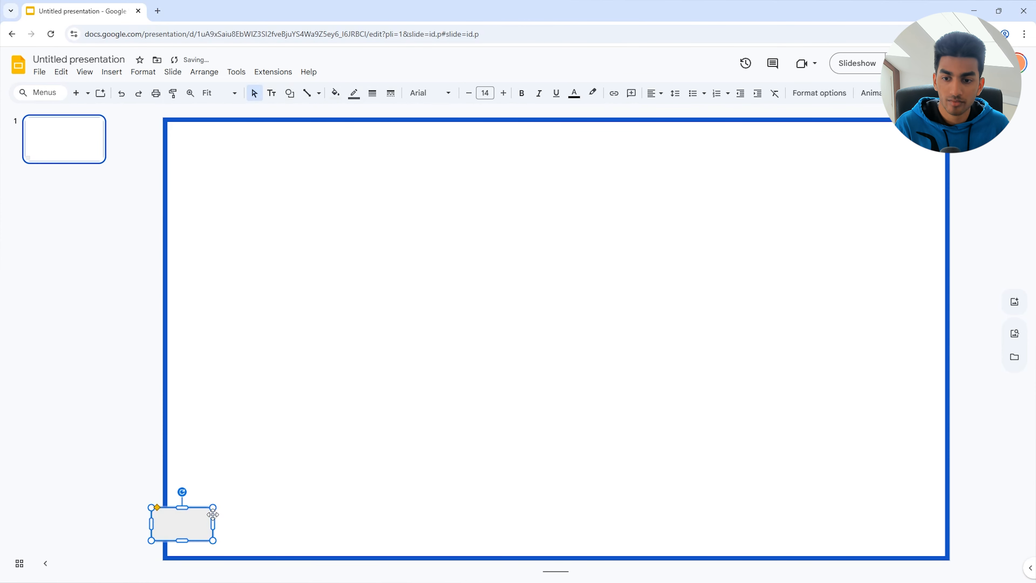
Fill the small rounded rectangle with the darkest red and make its border transparent.
left_click(336, 94)
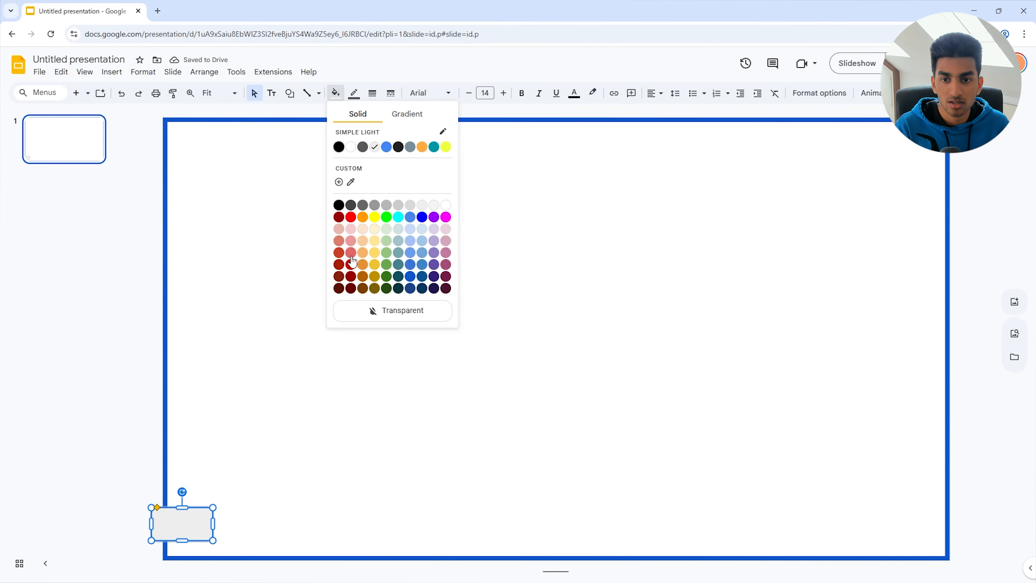
left_click(351, 288)
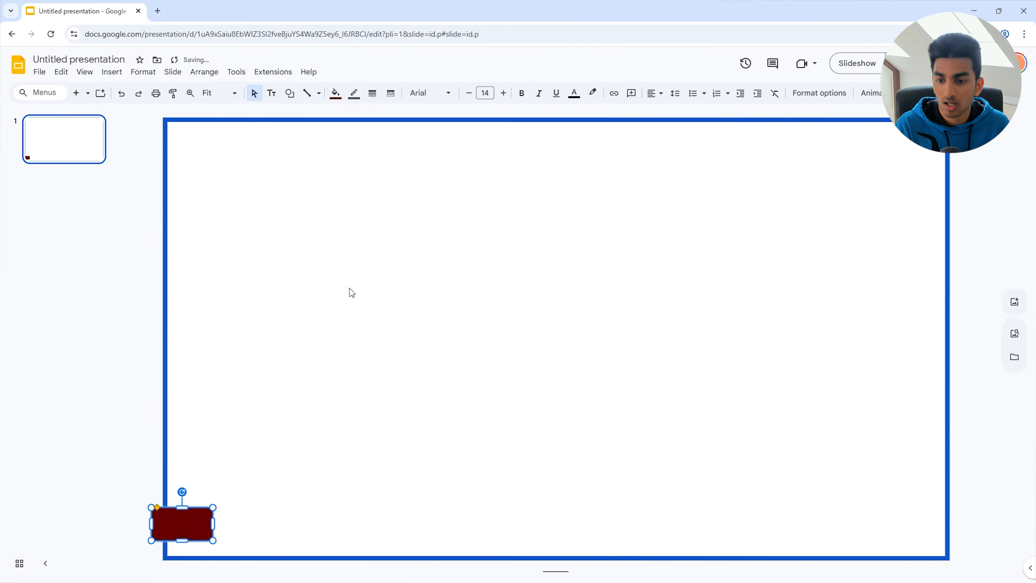
left_click(359, 98)
left_click(380, 291)
left_click(129, 367)
Shrink the dark red rectangle slightly and place it lower across the slide's left-hand frame edge.
left_click(179, 525)
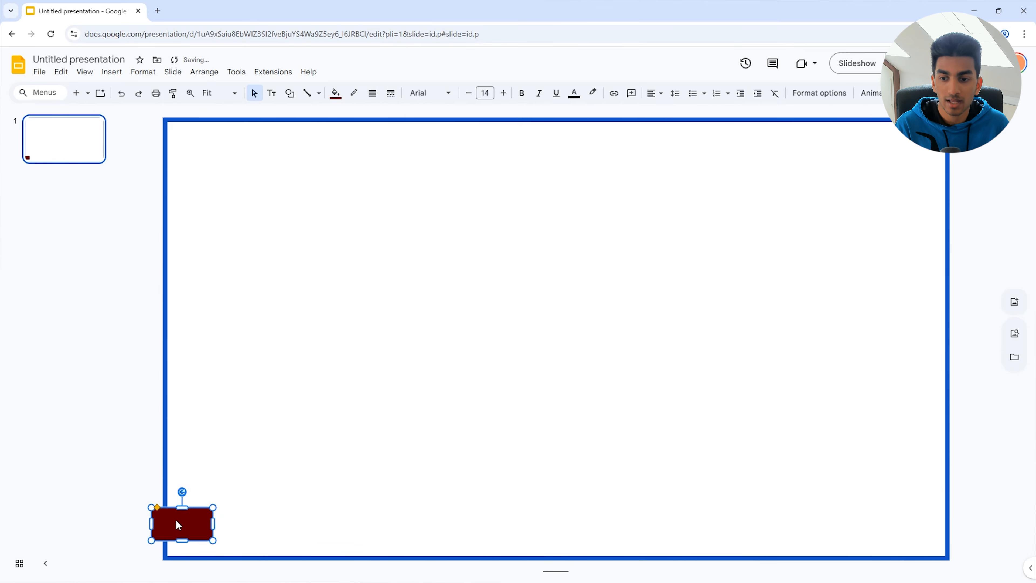
left_click_drag(176, 521, 199, 517)
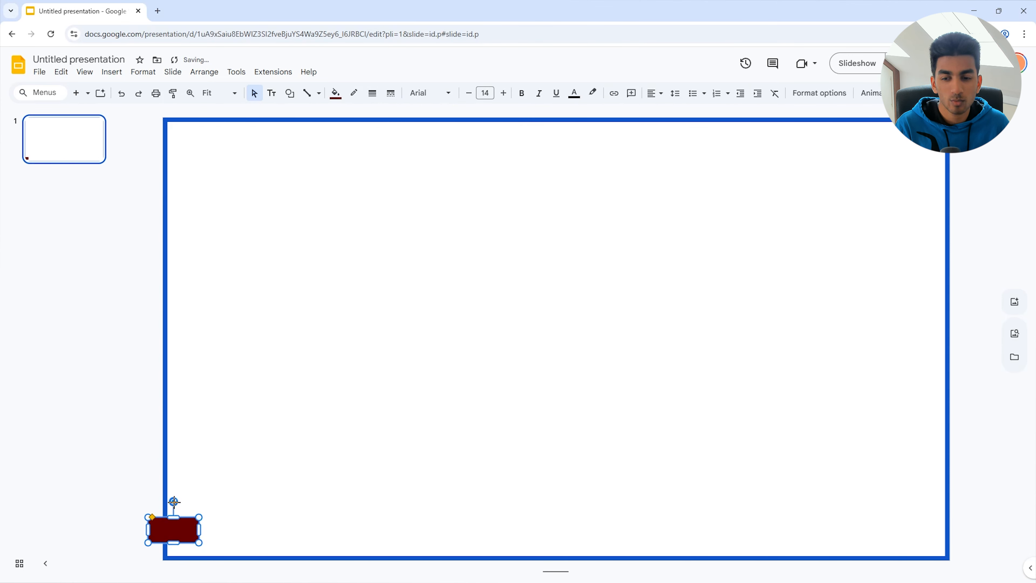
left_click(119, 442)
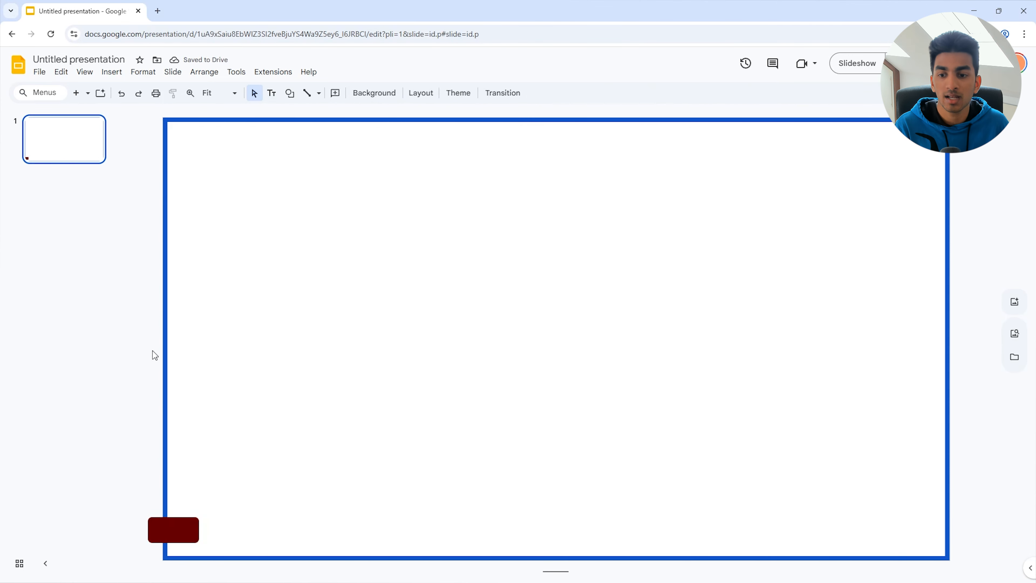
Add a text box on the slide reading "1.1" and set its font size to 12.
left_click(271, 93)
left_click(217, 265)
type("1.1")
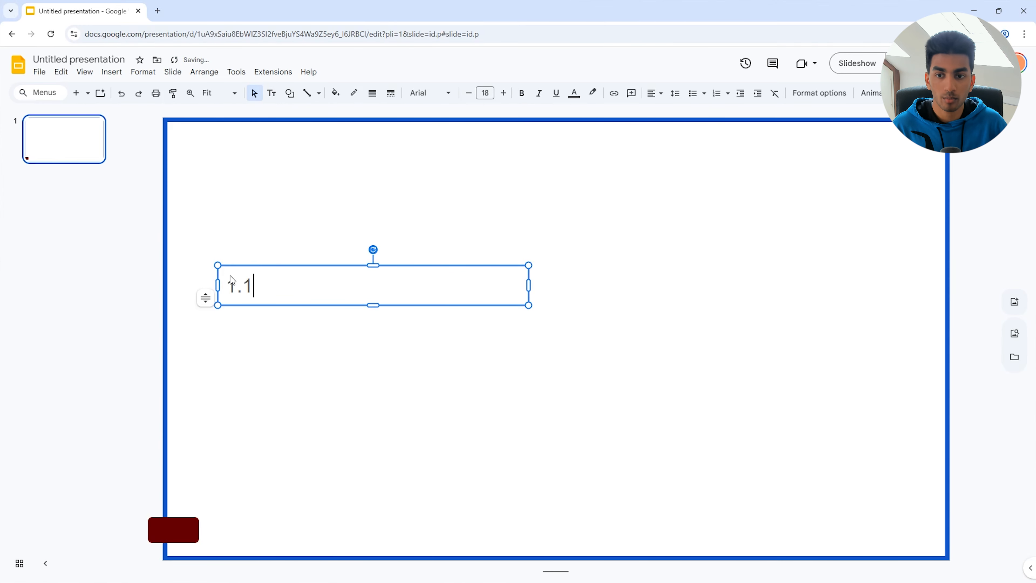
key("ctrl+a")
left_click(482, 93)
type("1")
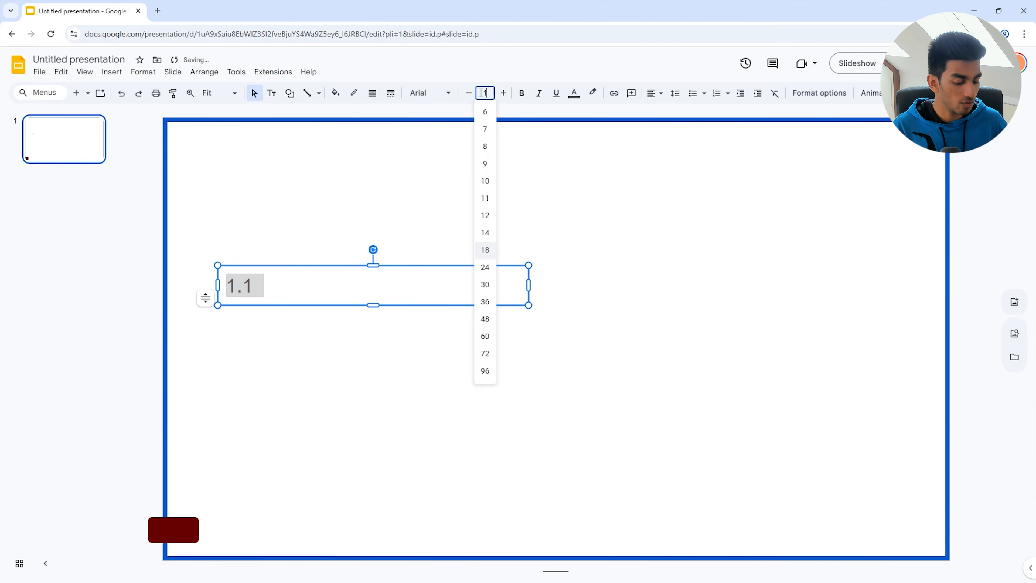
type("2")
key("Return")
Set the color of the "1.1" text to black.
left_click(574, 93)
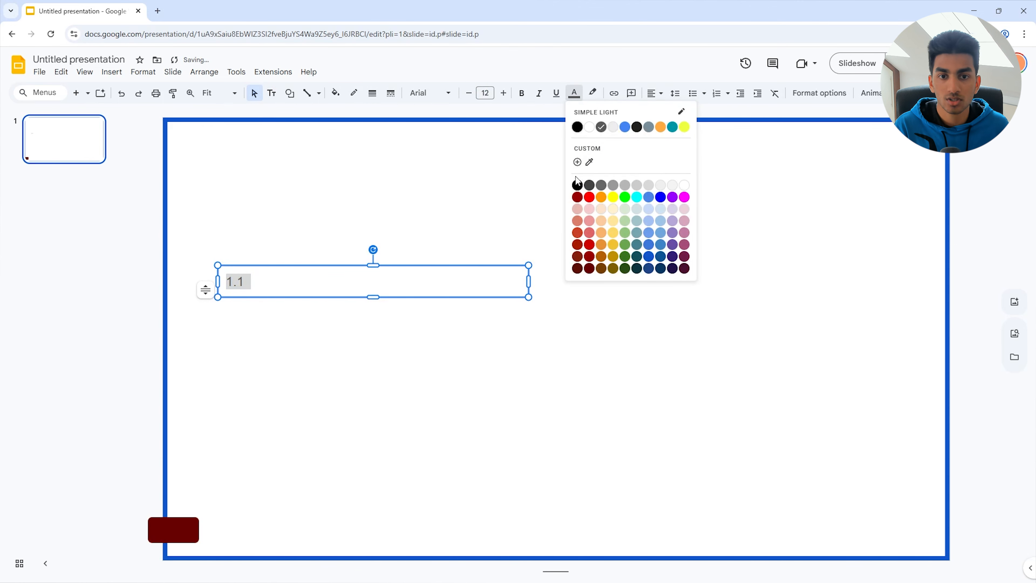
left_click(577, 183)
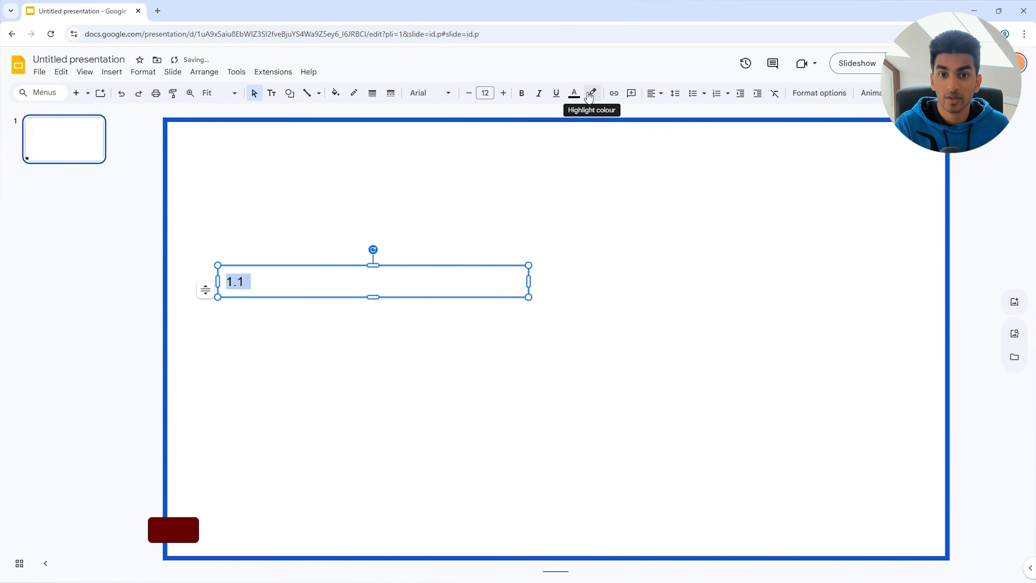
left_click(590, 94)
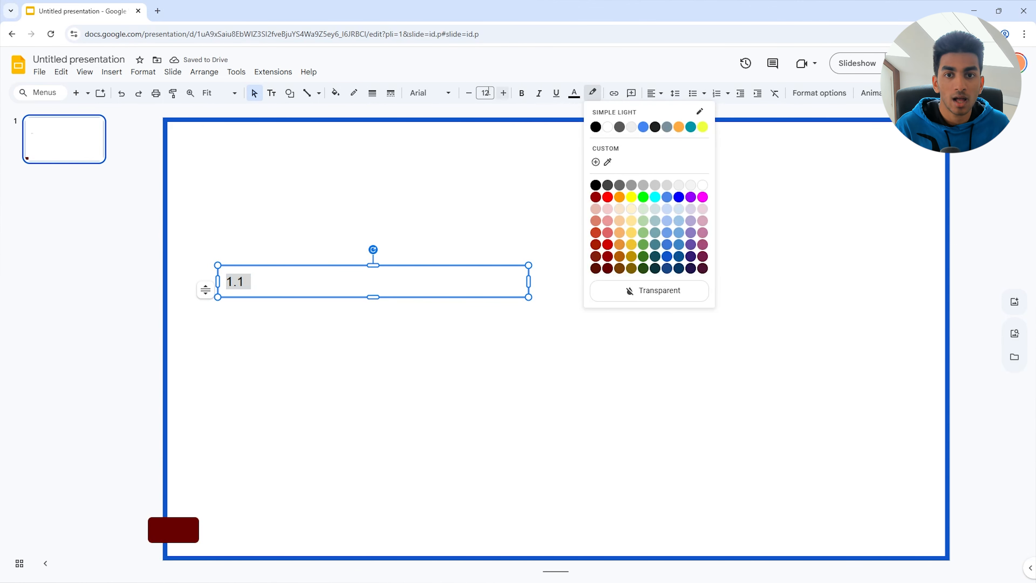
left_click(574, 93)
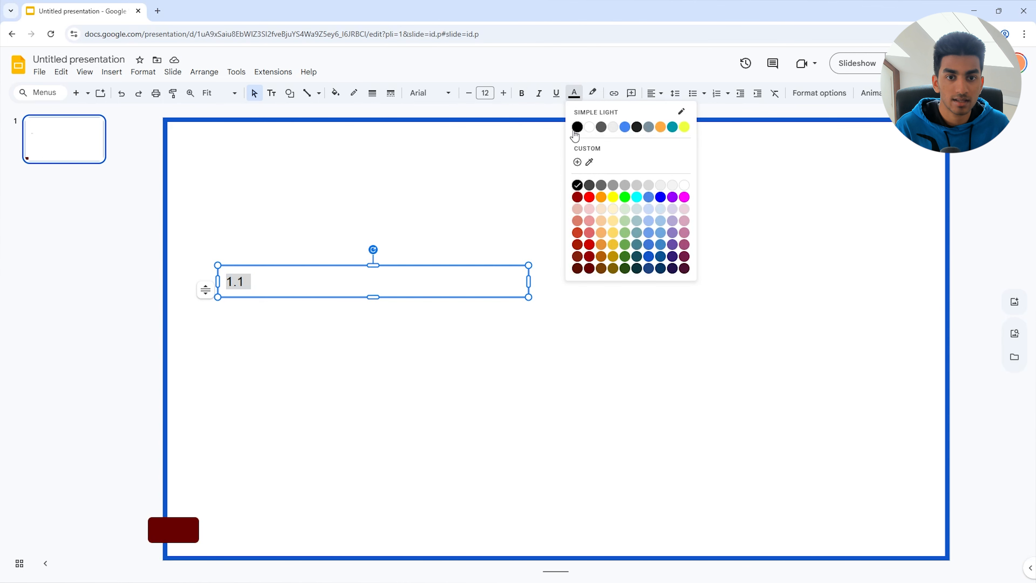
left_click(577, 186)
Move the "1.1" text onto the dark red rectangle, color it white, and align it vertically with the rectangle.
left_click_drag(256, 298, 214, 525)
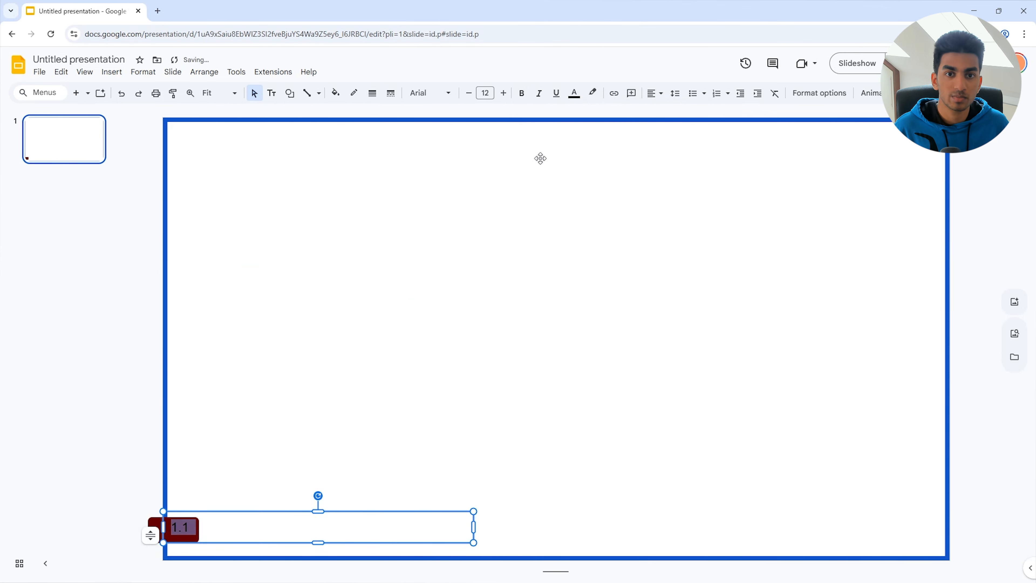
left_click(575, 93)
left_click(683, 184)
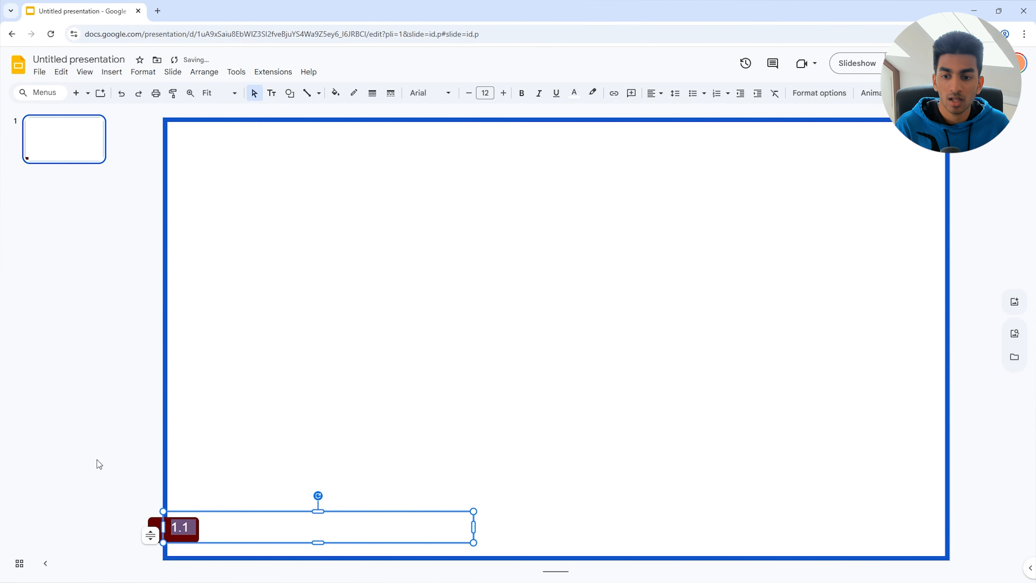
left_click(98, 462)
left_click(182, 515)
left_click_drag(189, 516, 190, 515)
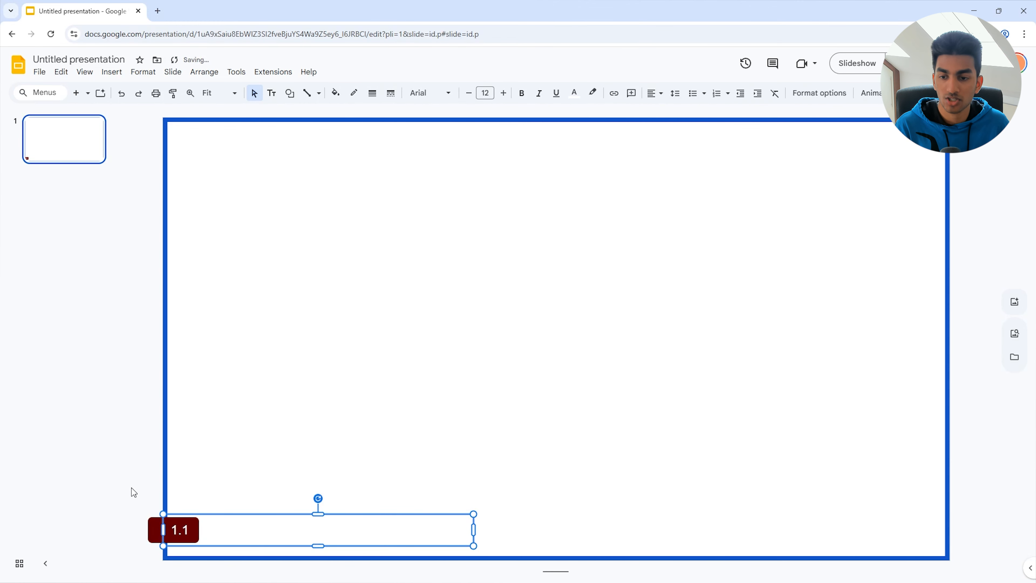
Delete the "1.1" text box, and try moving the dark red rectangle toward the slide's middle before undoing that move.
left_click(131, 489)
left_click(226, 515)
key("Delete")
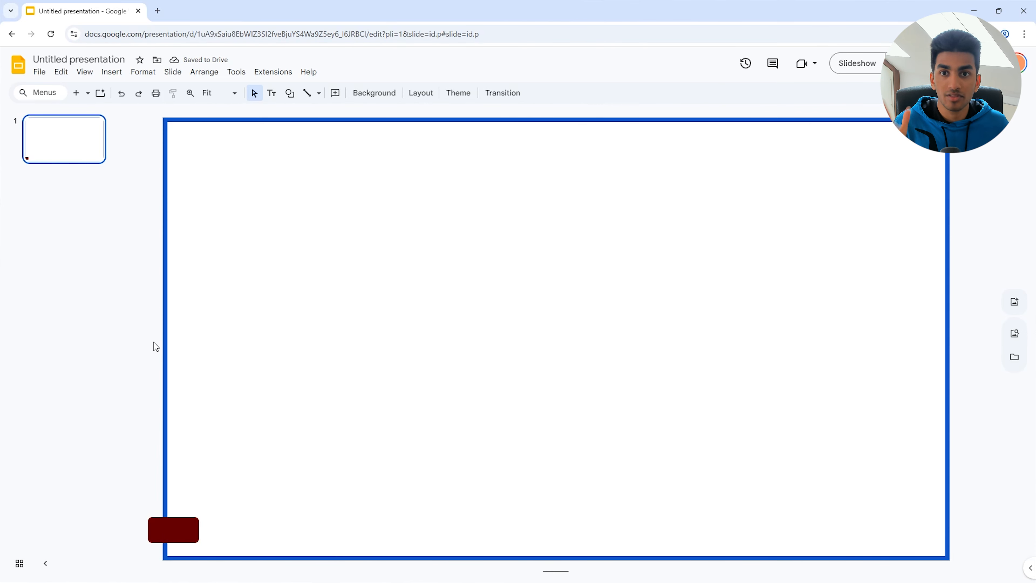
left_click_drag(188, 524, 418, 312)
key("ctrl+z")
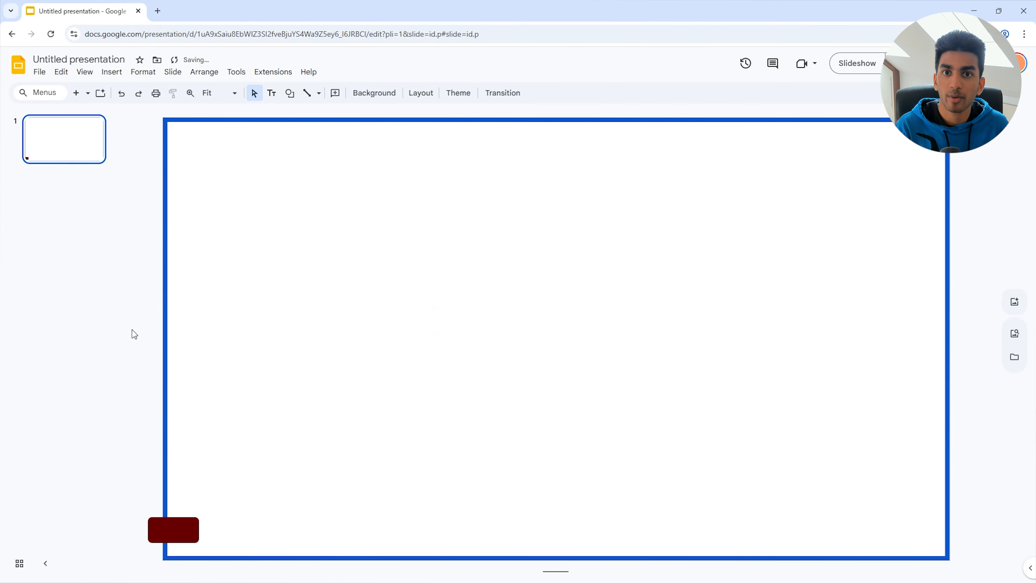
Download the current slide as a PNG image.
left_click(39, 72)
mouse_move(132, 211)
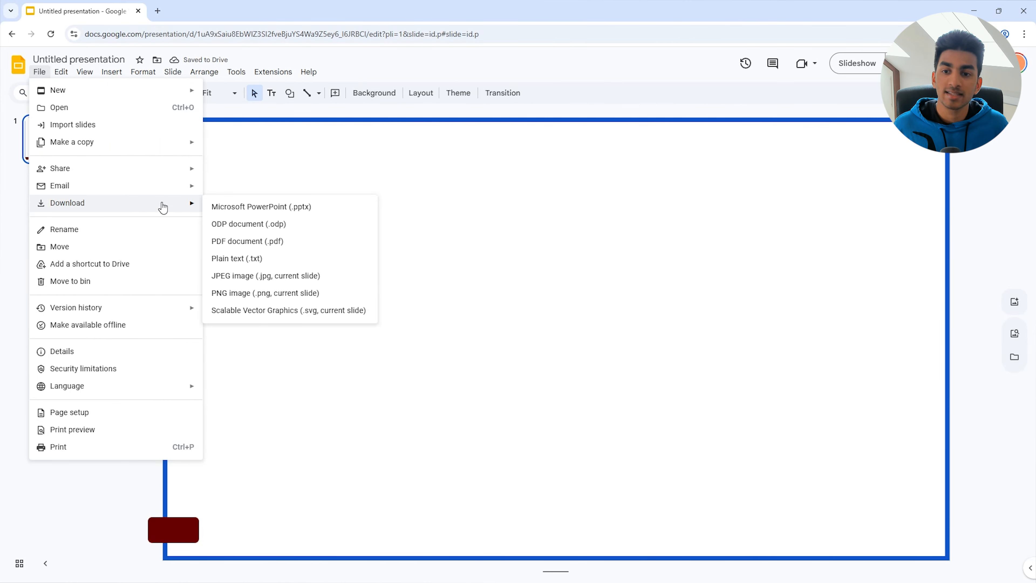
left_click(281, 294)
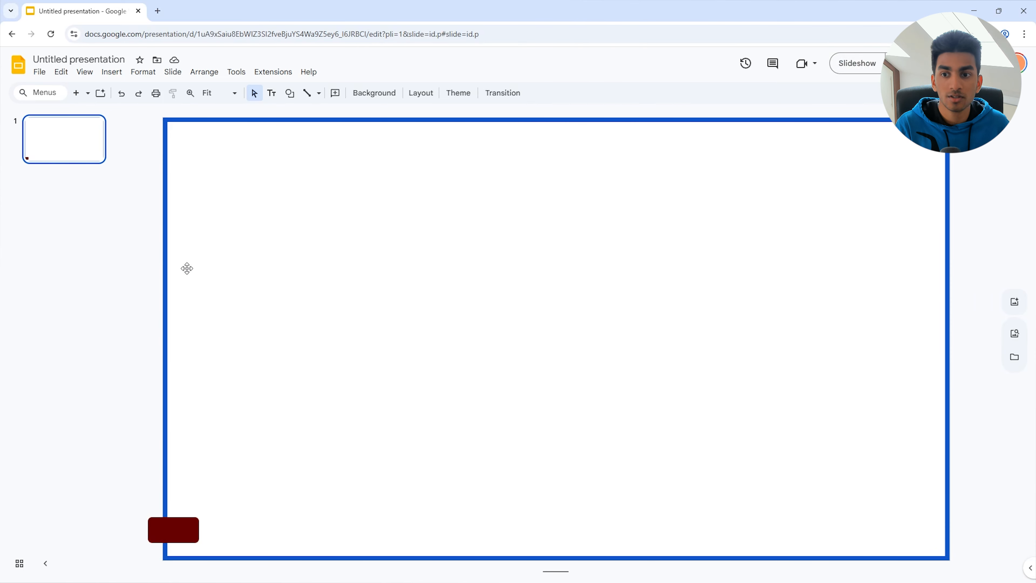
Add a new slide and delete its title and text placeholders.
left_click(78, 94)
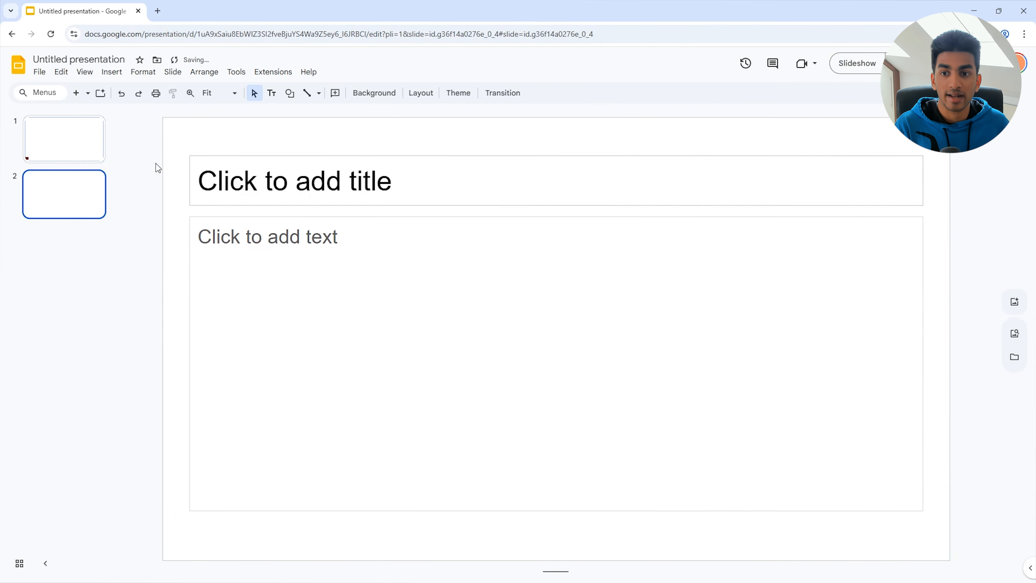
left_click_drag(156, 163, 301, 286)
key("Delete")
Set the downloaded slide image as the new slide's background, and delete the original slide built from separate shapes.
left_click(374, 98)
left_click(563, 300)
left_click(513, 386)
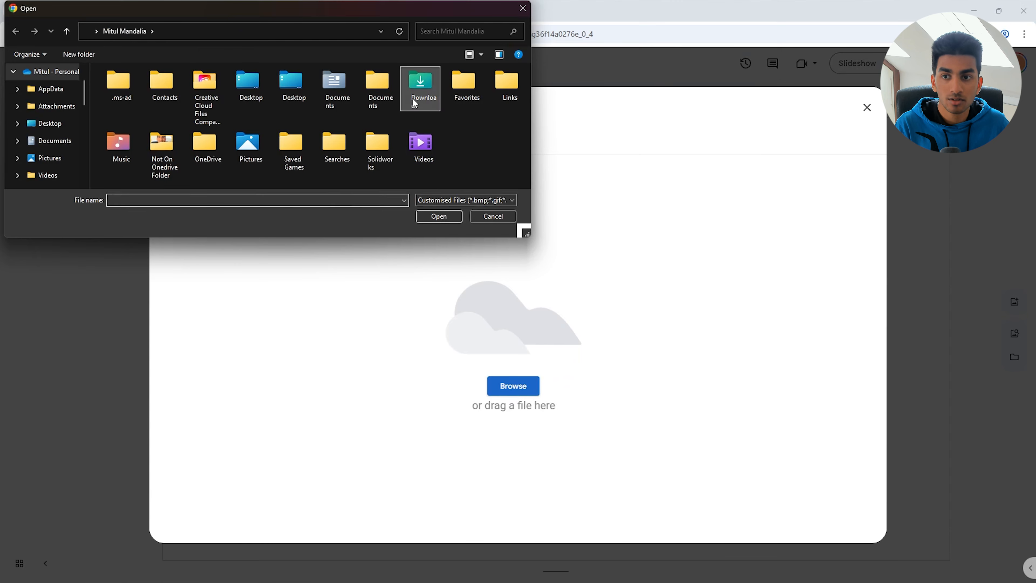
double_click(414, 102)
double_click(227, 101)
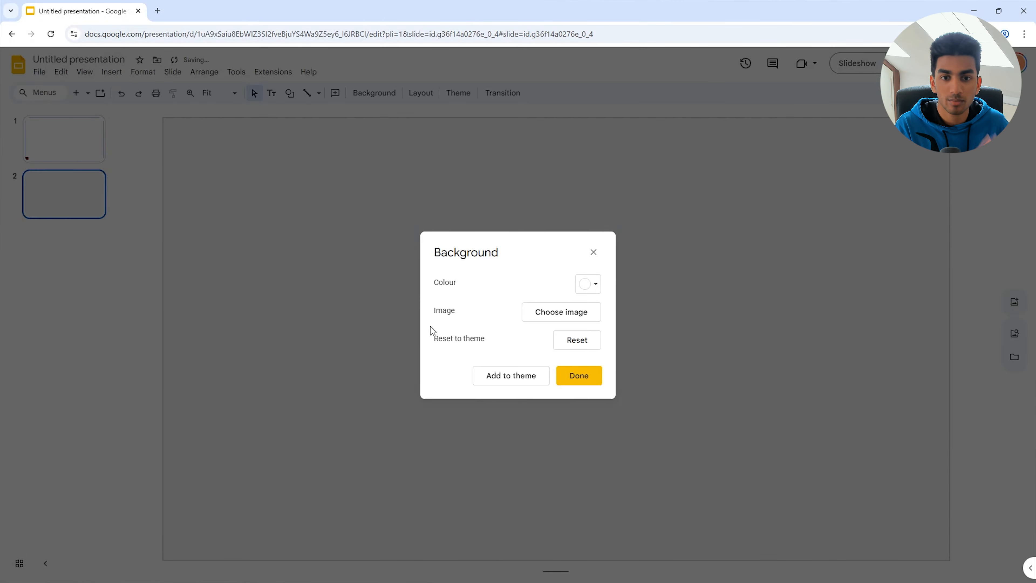
left_click(579, 376)
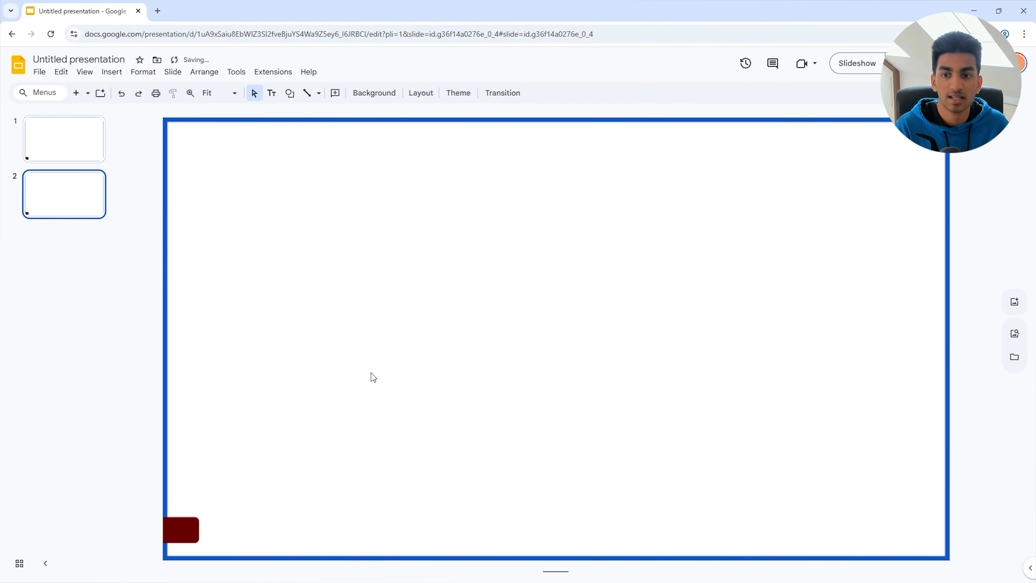
key("Delete")
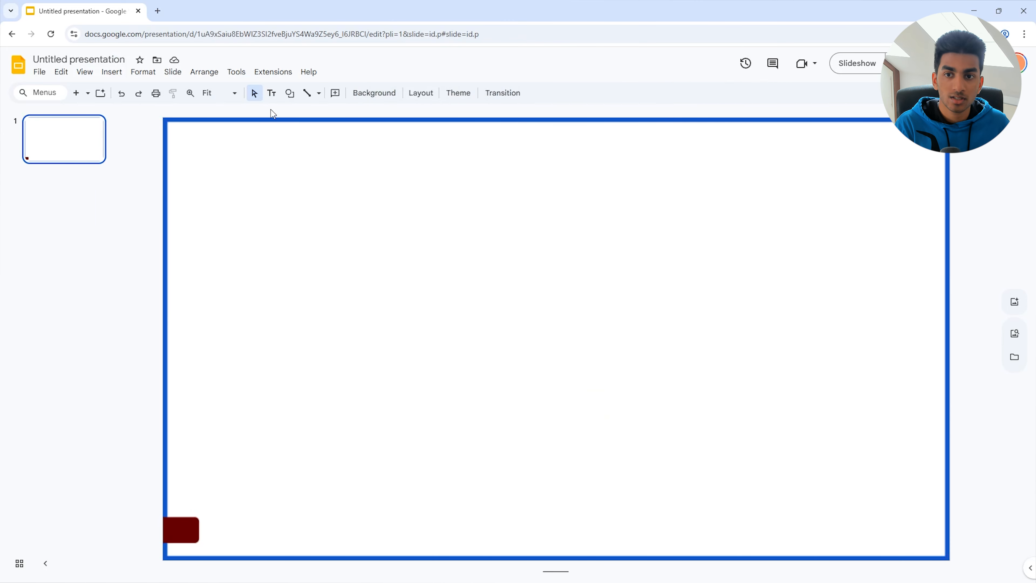
Add a text box reading "TITLE" and place it in the slide's upper-left corner, just inside the blue border.
left_click(271, 93)
left_click_drag(206, 142, 517, 182)
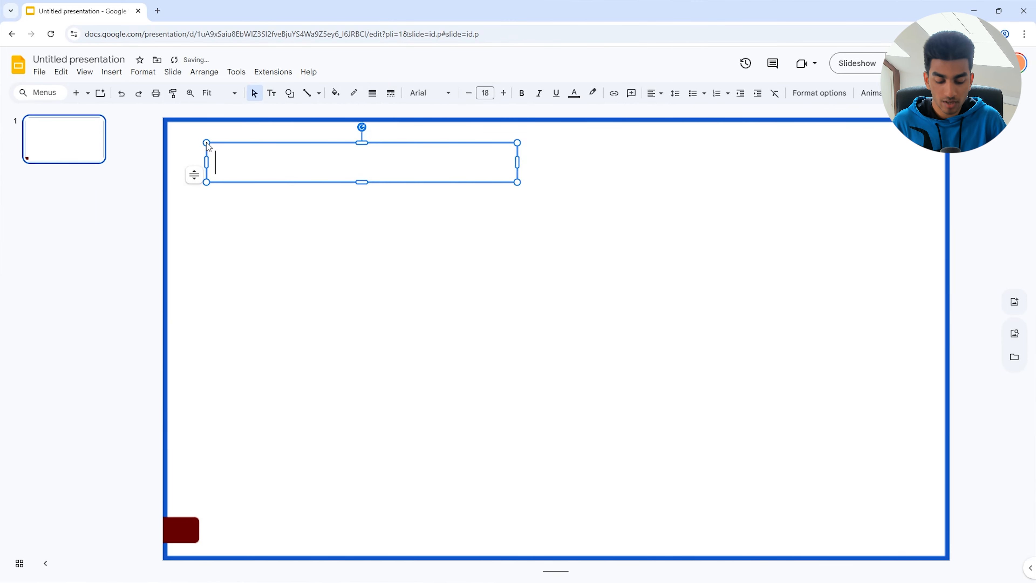
type("TITLE")
left_click_drag(222, 141, 186, 126)
left_click(254, 231)
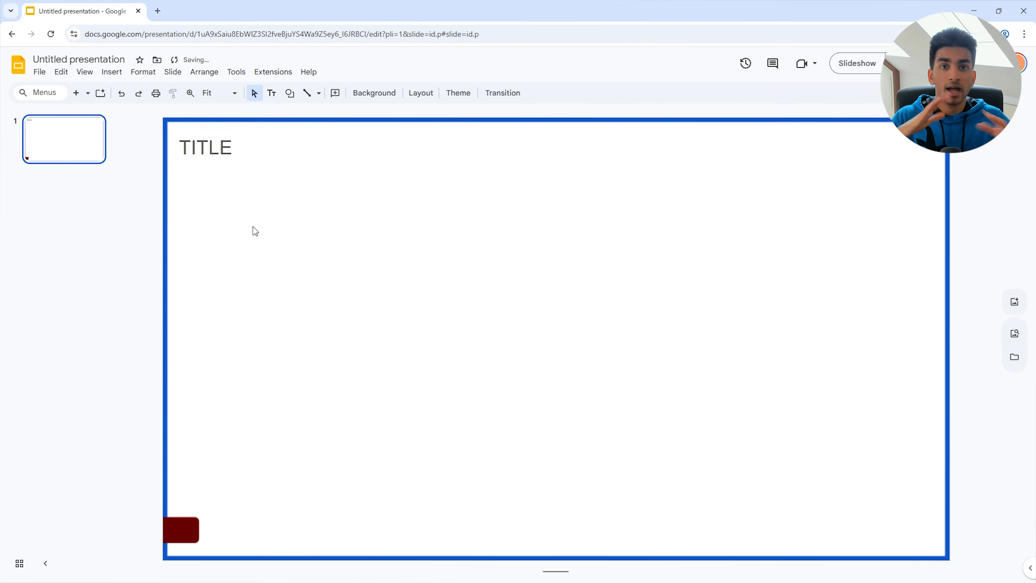
left_click(289, 93)
left_click(443, 114)
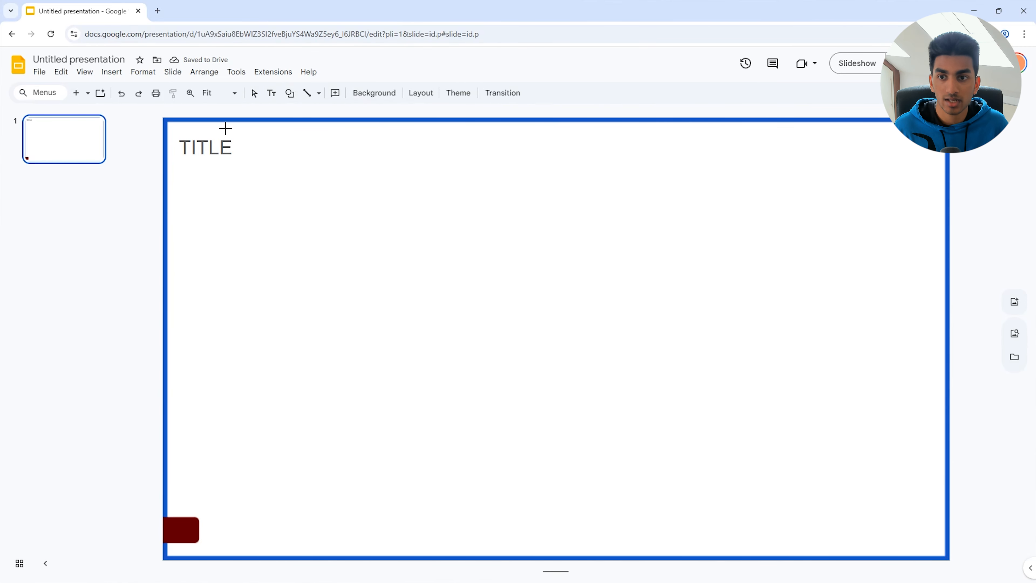
left_click_drag(181, 126, 721, 222)
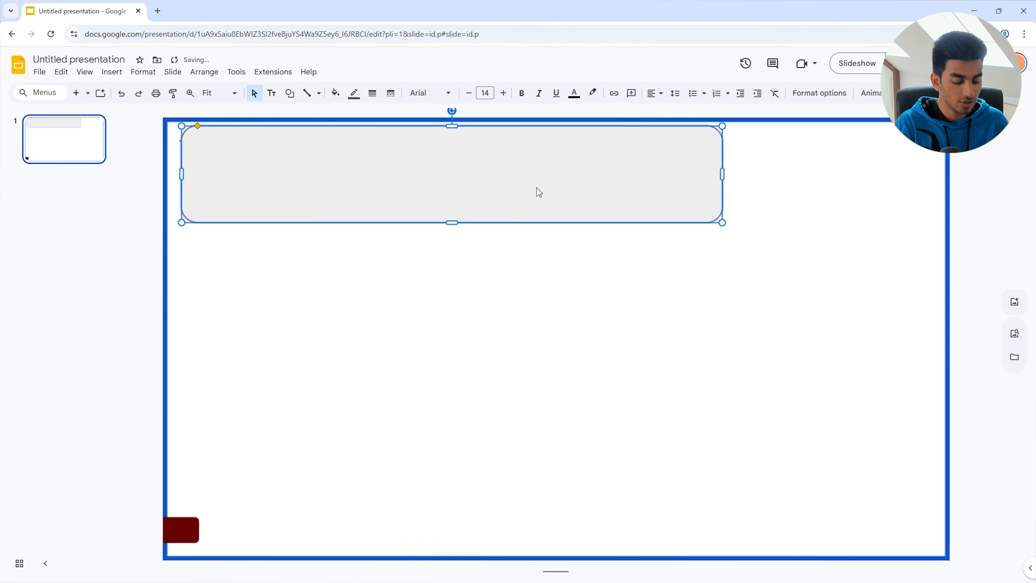
key("Delete")
Duplicate the "TITLE" text box into the slide's middle and replace the copy's text with "Centre number | Candiate number".
left_click(221, 126)
key("ctrl+d")
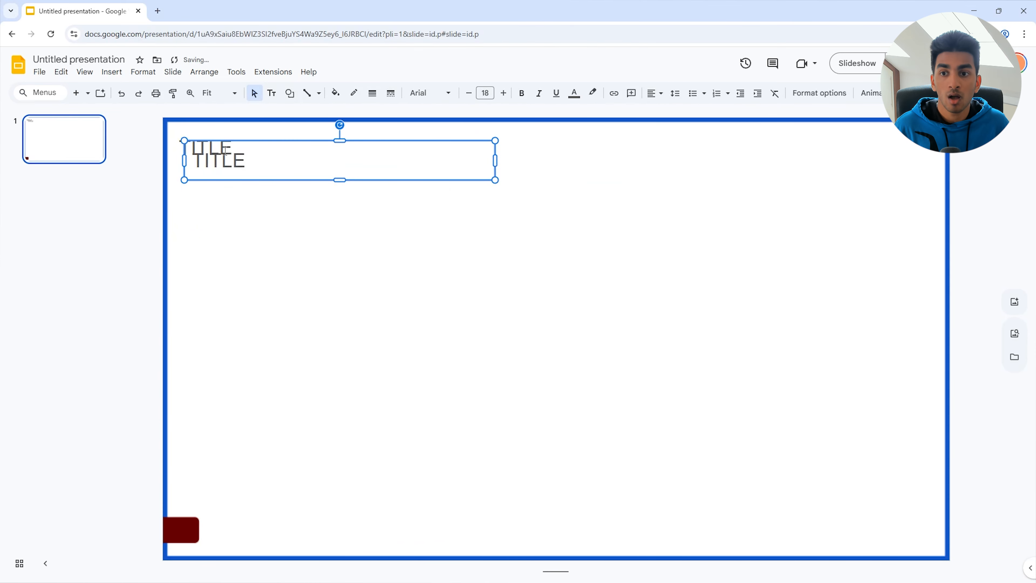
left_click_drag(212, 158, 337, 287)
left_click(338, 301)
double_click(338, 301)
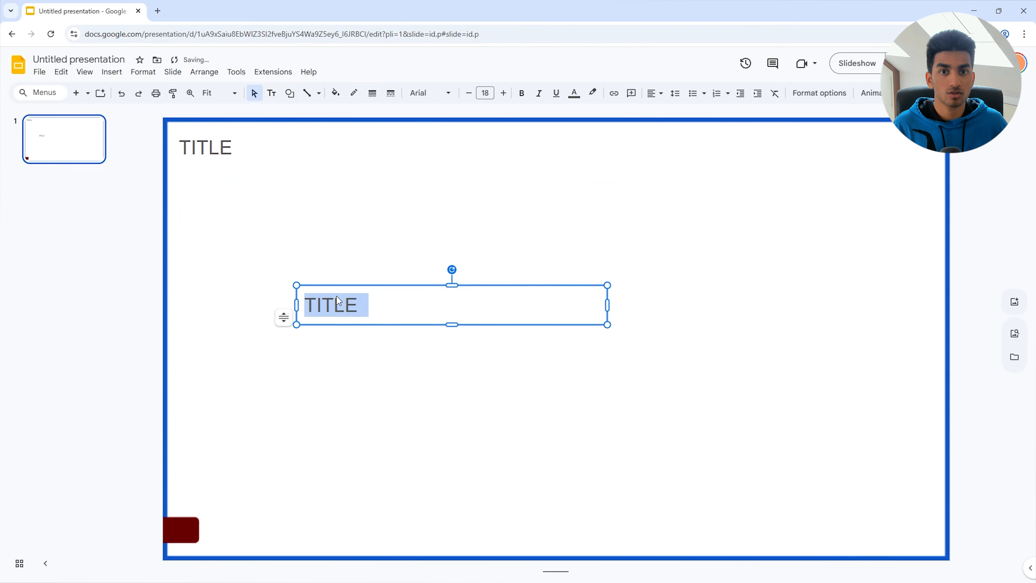
type("Centre ")
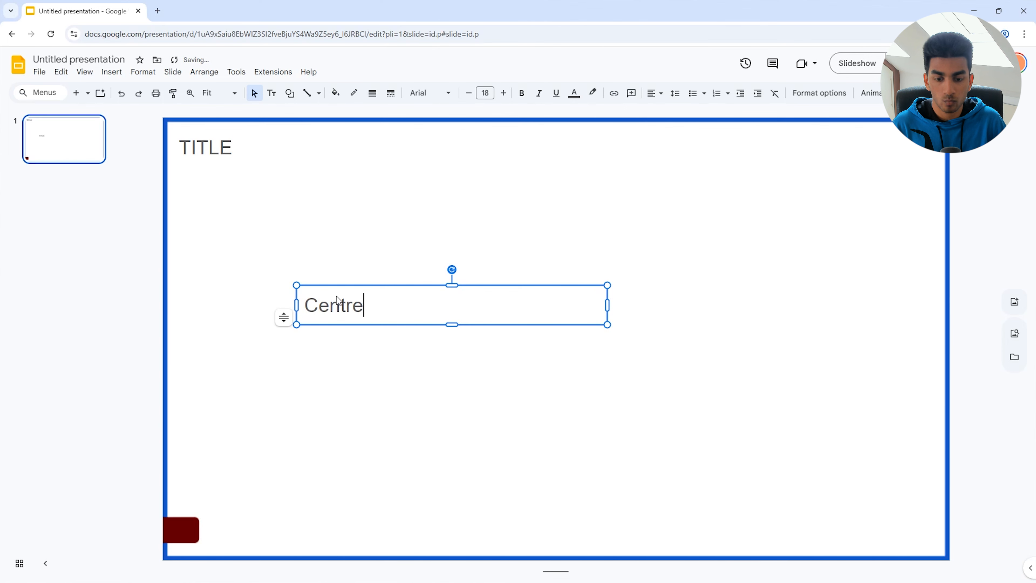
type("number | ")
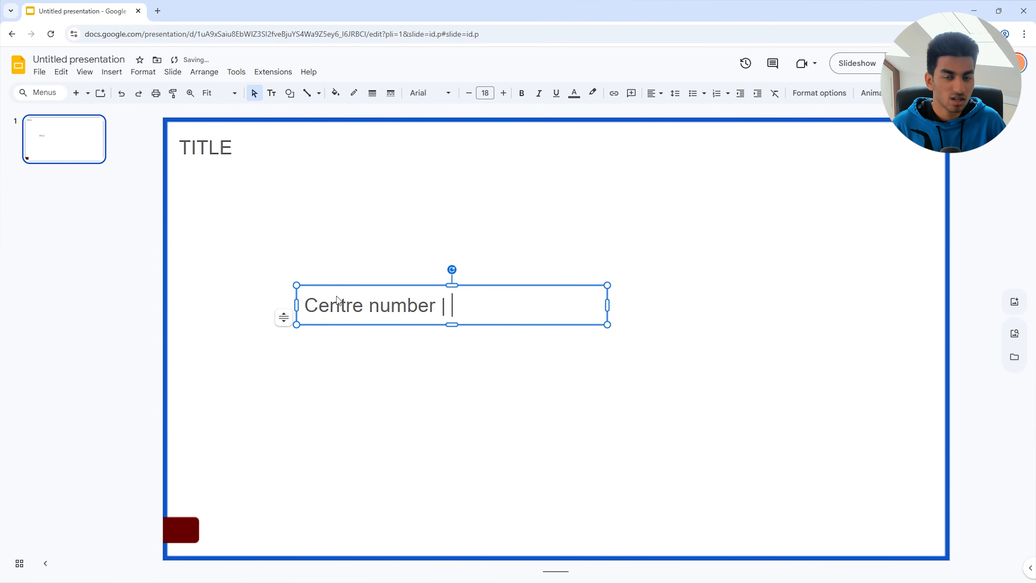
type("Can")
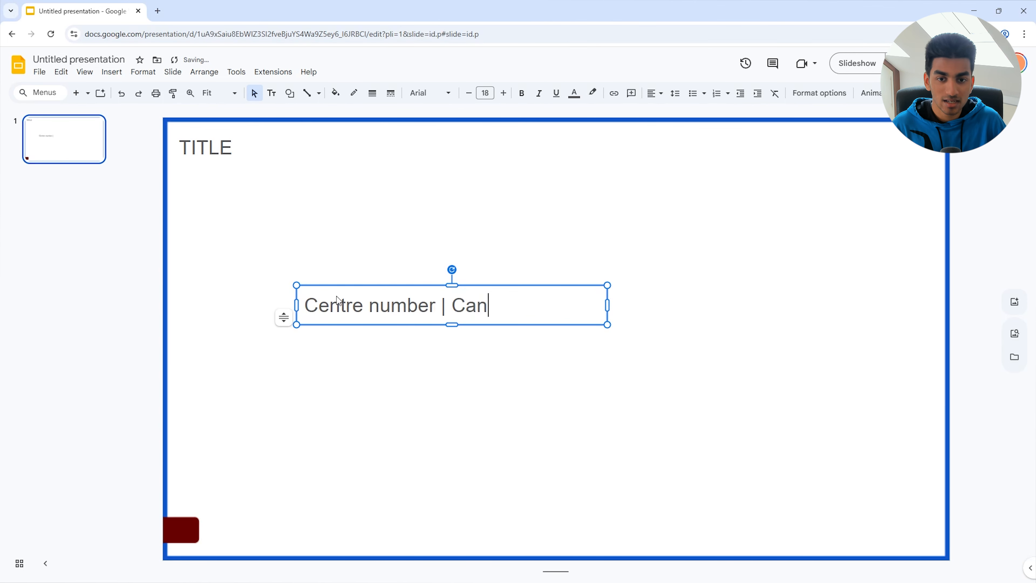
type("diate number")
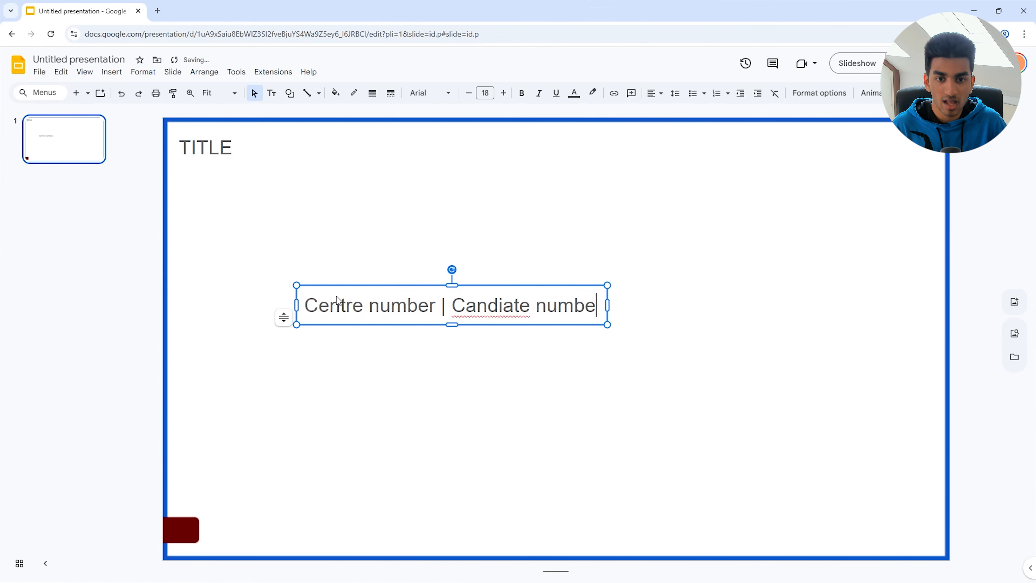
Set all the text in the centre and candidate number box to font size 10.
key("ctrl+a")
left_click(485, 93)
type("10")
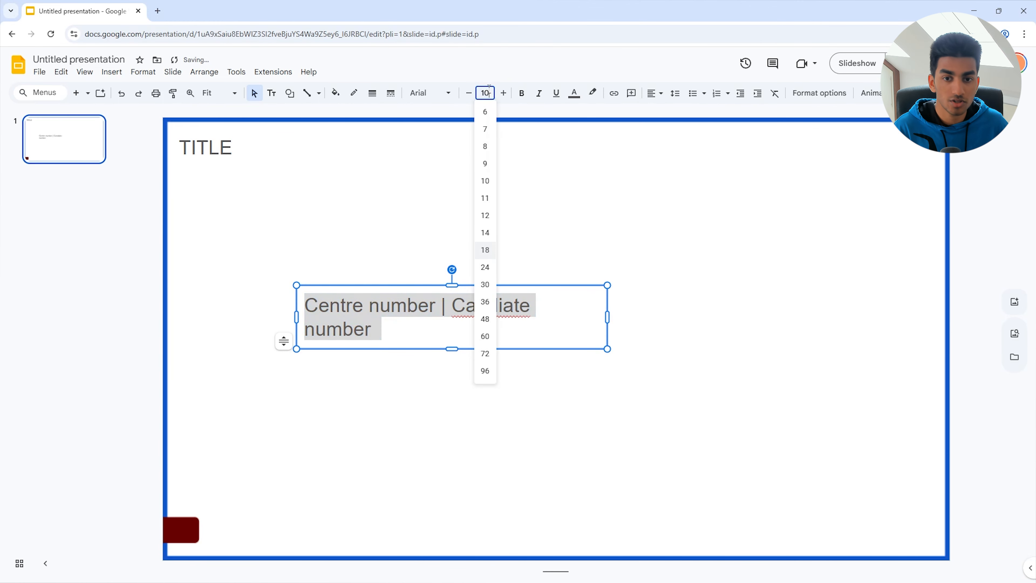
key("Return")
Correct the misspelled word to "Candidate" and move the text box to the slide's bottom edge.
left_click(413, 299)
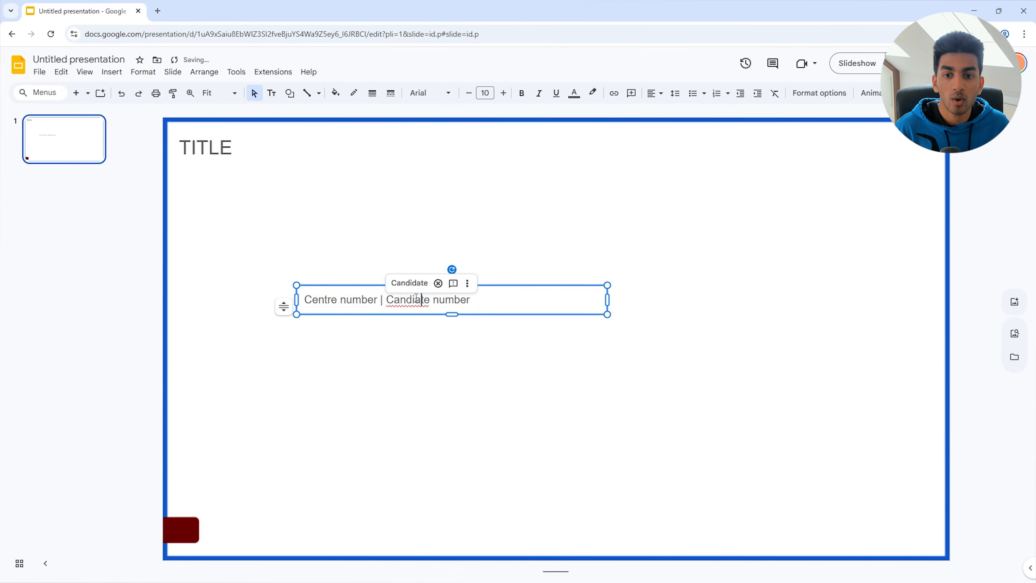
left_click(412, 283)
left_click_drag(413, 285, 524, 526)
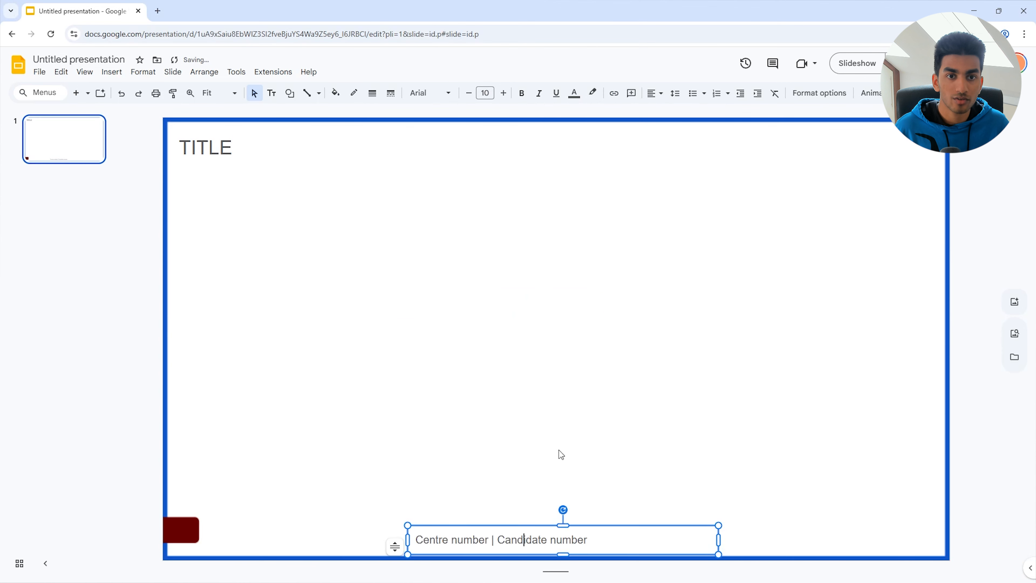
Center-align the "Centre number | Candidate number" text and color it black.
key("ctrl+a")
left_click(654, 93)
left_click(666, 111)
left_click(574, 93)
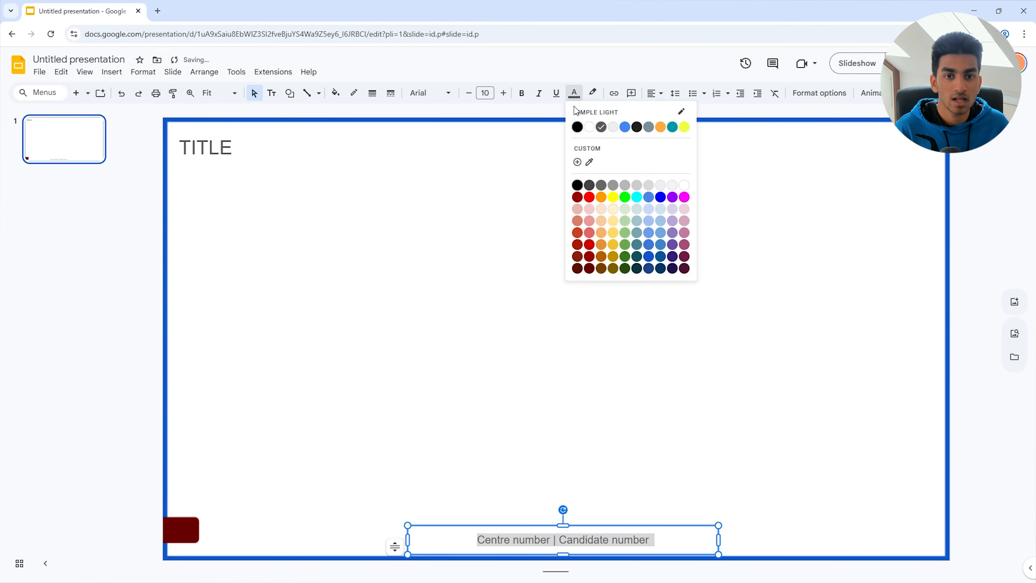
left_click(578, 187)
left_click(525, 476)
Nudge the "Centre number | Candidate number" box slightly upward and reduce its font size to 7.
left_click(532, 543)
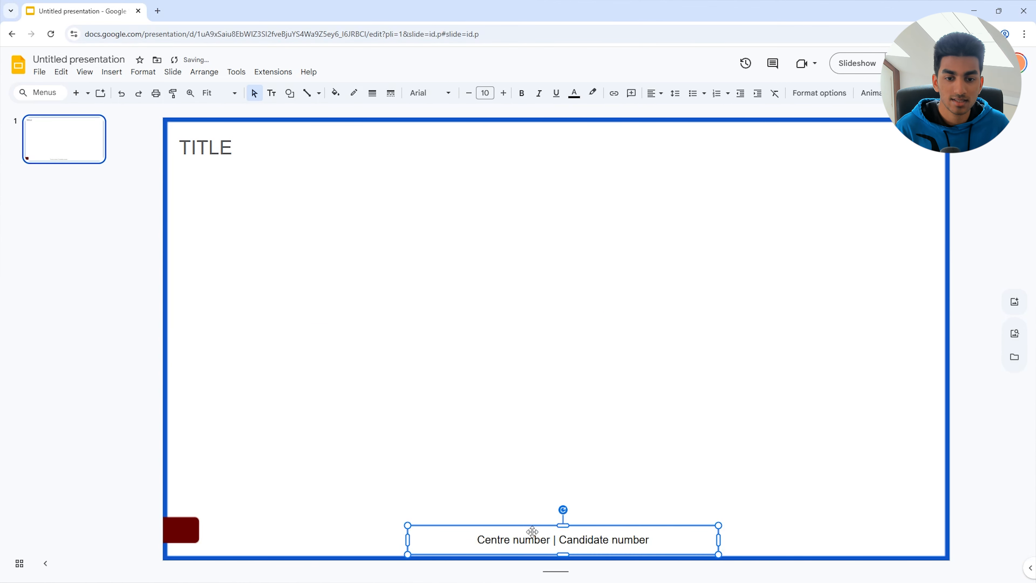
left_click_drag(533, 527, 516, 520)
key("Return")
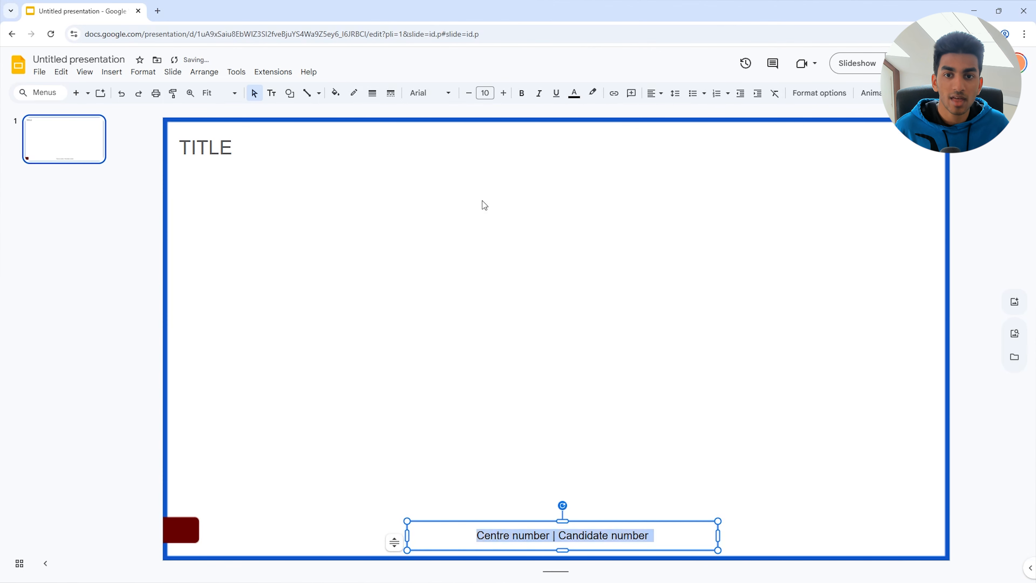
left_click(469, 93)
left_click(469, 93)
left_click(470, 93)
left_click(444, 304)
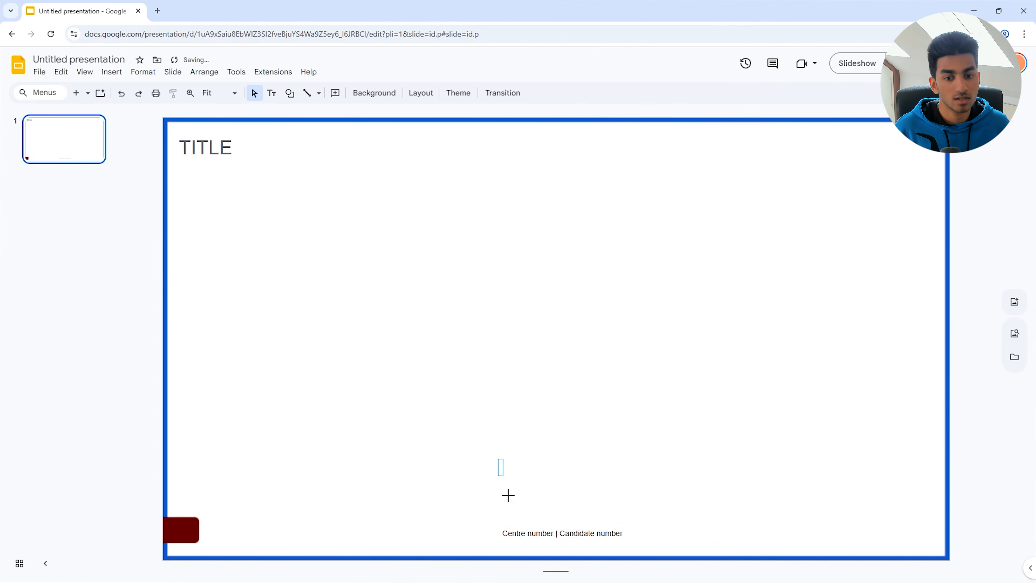
Duplicate the footer text box, move the copy higher on the slide, and replace its text with "1".
left_click(533, 519)
key("ctrl+d")
left_click_drag(535, 534, 605, 377)
left_click(609, 392)
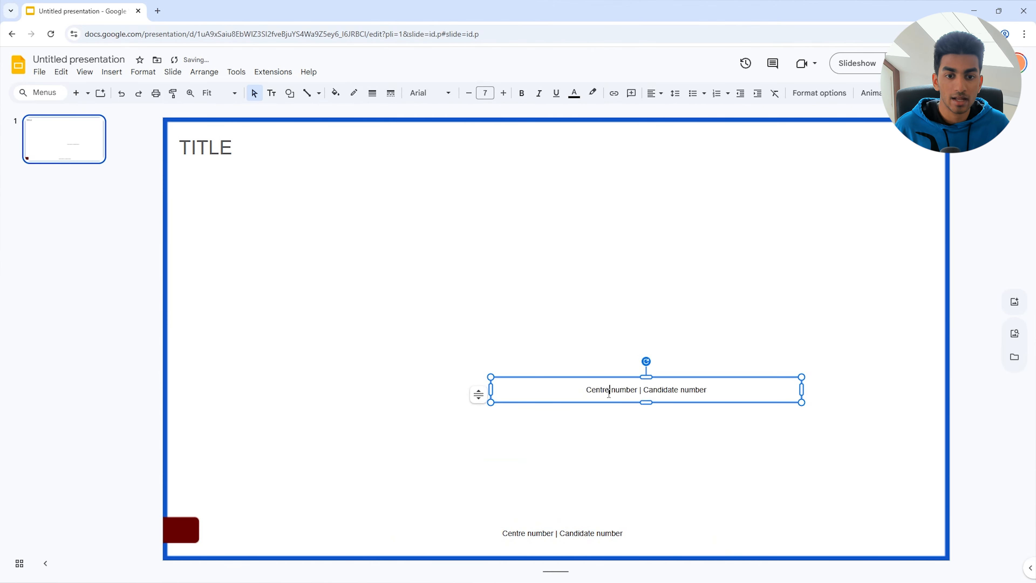
key("ctrl+a")
type("1")
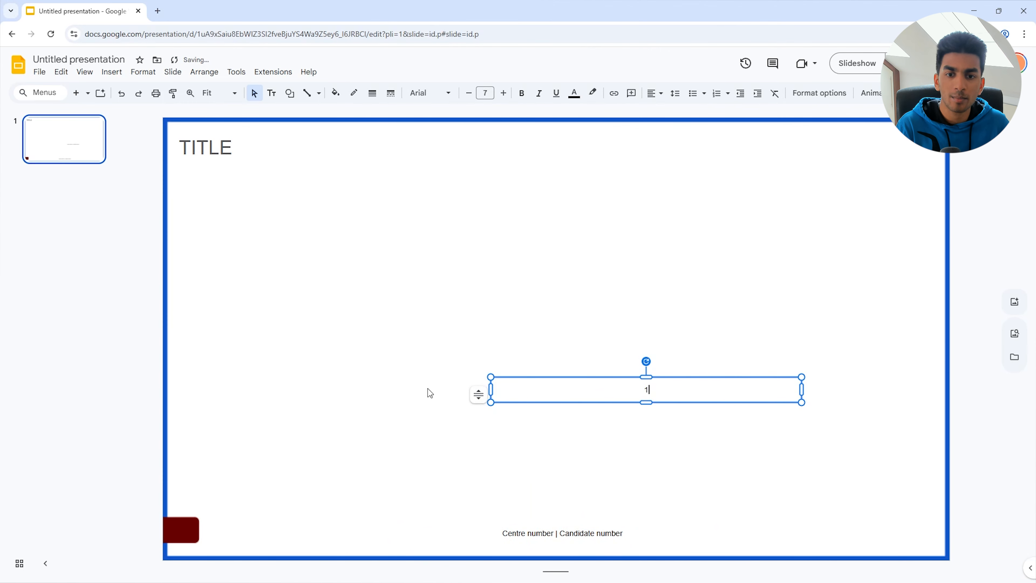
Narrow the "1" text box and move it into the slide's lower-right corner as the page number.
left_click_drag(491, 389, 742, 391)
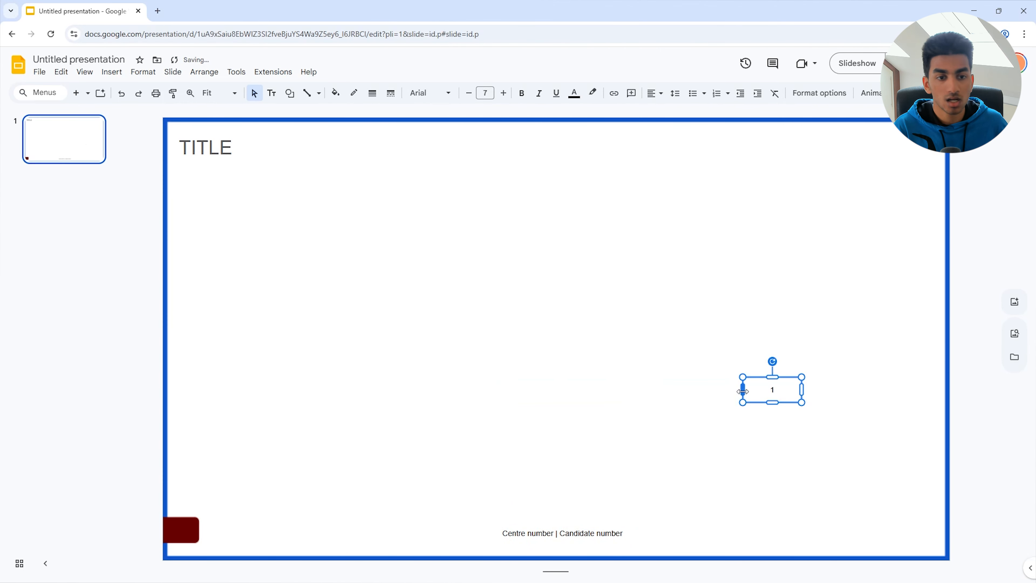
left_click_drag(750, 376, 891, 531)
left_click(847, 459)
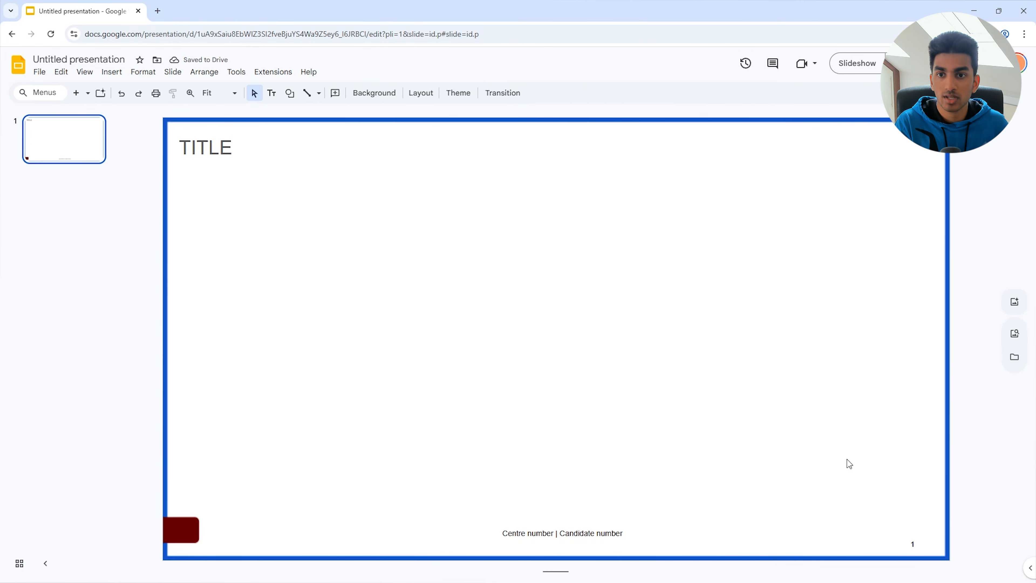
Draw a wide rectangle in the slide's upper-right area and give it a black outline and light blue fill.
left_click(290, 93)
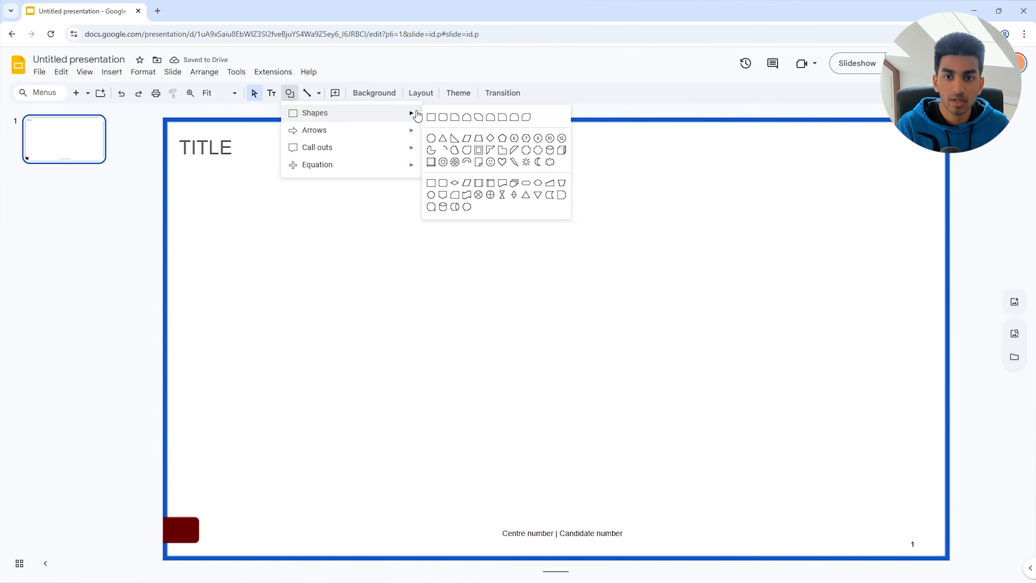
left_click(431, 117)
left_click_drag(632, 133, 956, 190)
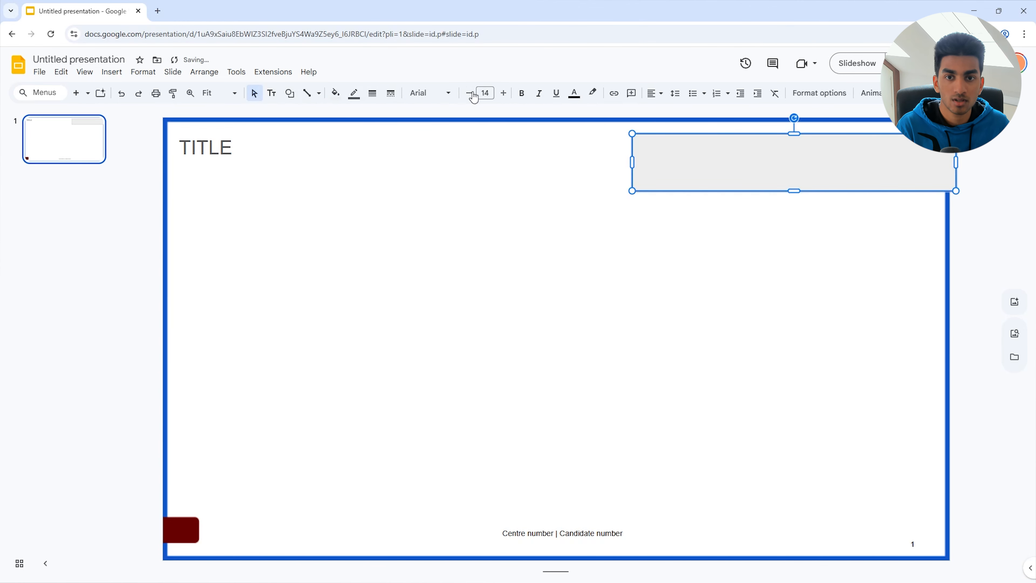
left_click(353, 96)
left_click(358, 185)
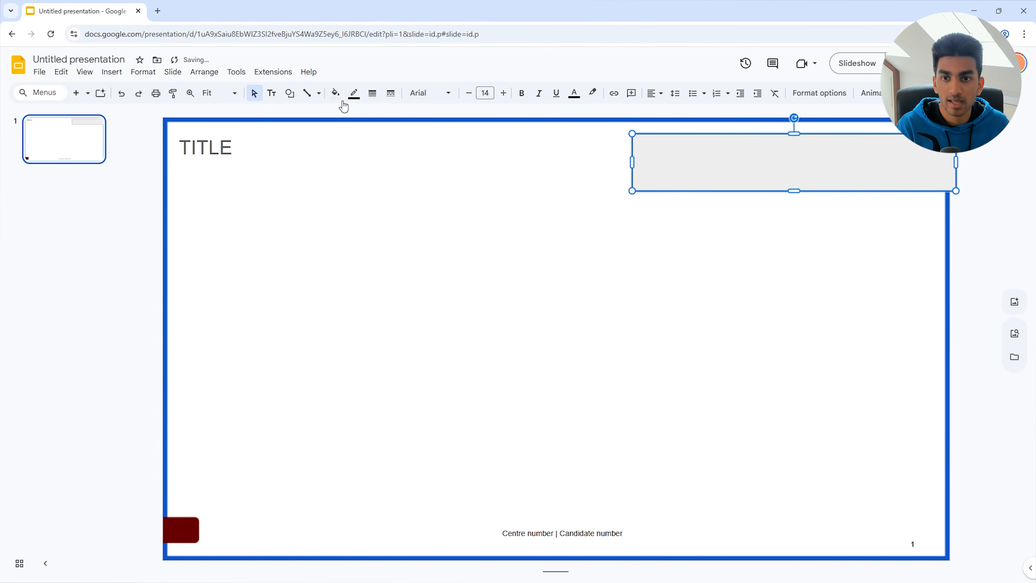
left_click(335, 94)
left_click(426, 226)
Label the light blue rectangle "Intro:".
left_click(721, 157)
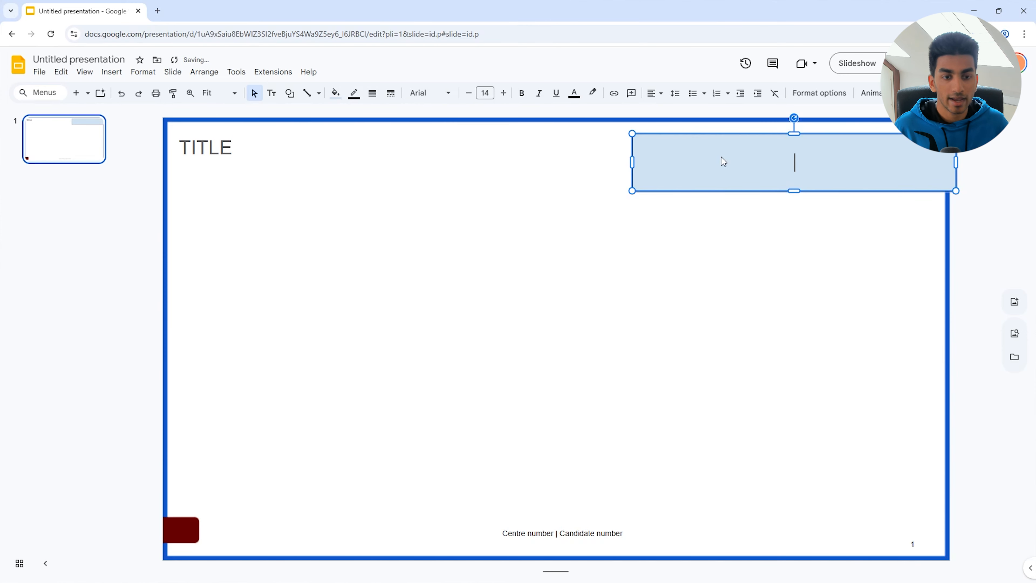
type("Intro:")
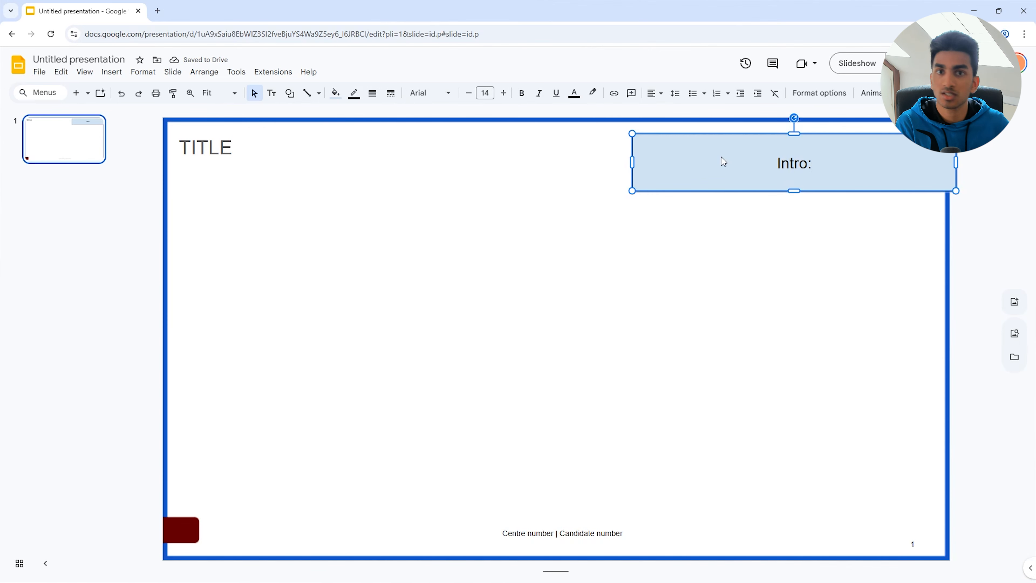
left_click(739, 248)
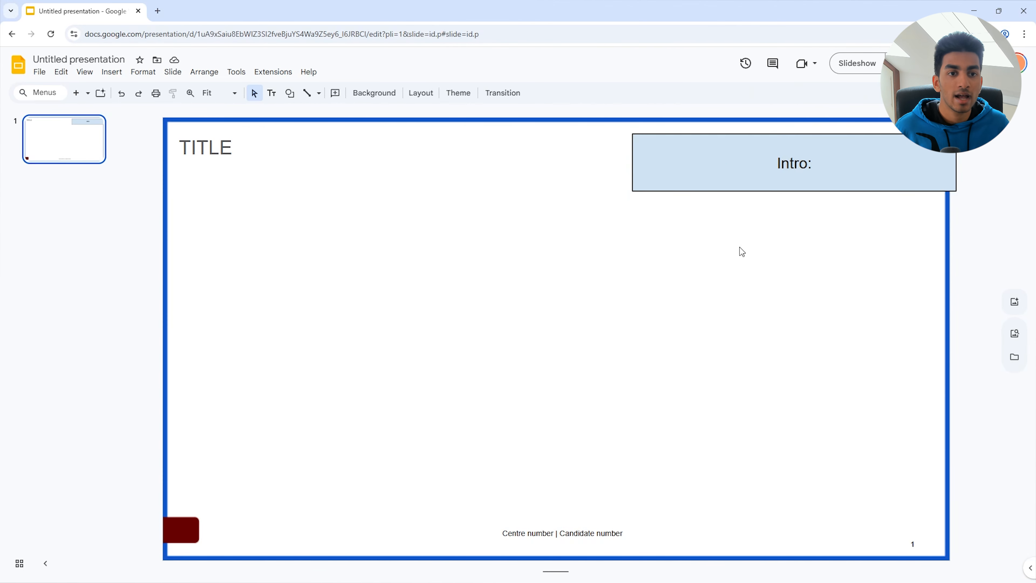
Duplicate the "Intro:" rectangle, place the copy near the slide's lower-right corner, and change its text to "Conclusion".
left_click(738, 161)
key("ctrl+d")
left_click_drag(744, 174, 775, 472)
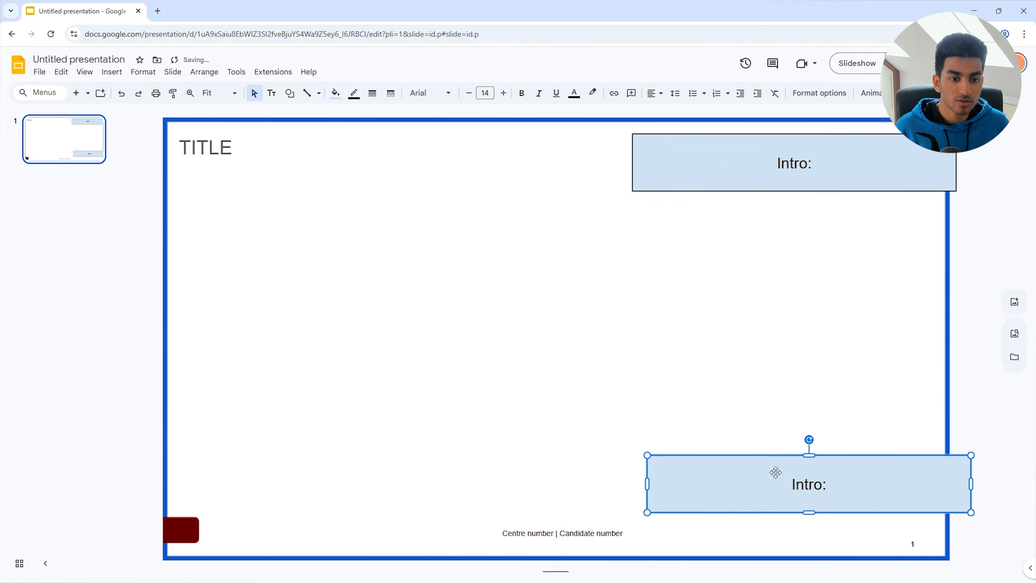
double_click(775, 472)
type("Conclu")
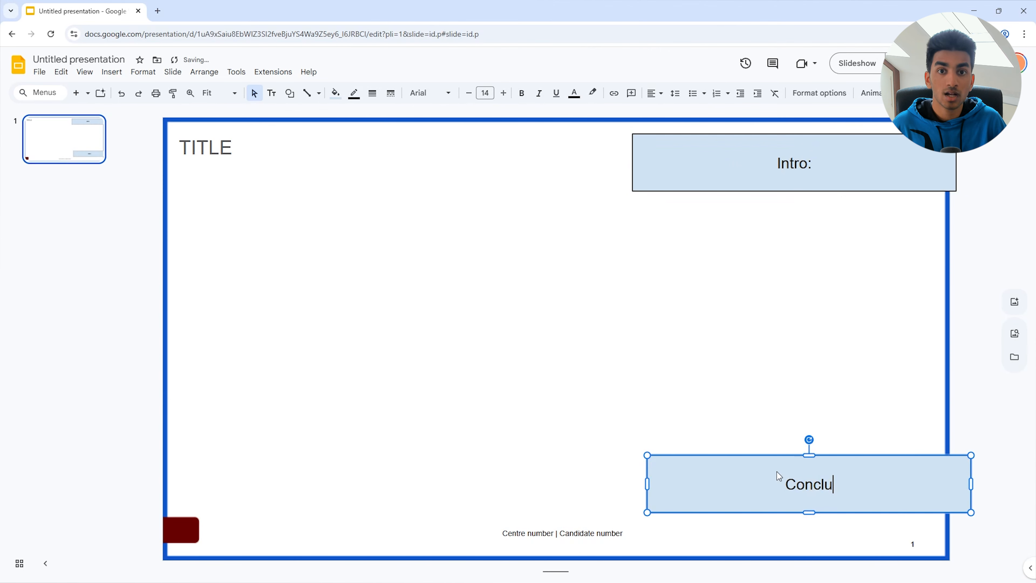
type("sion")
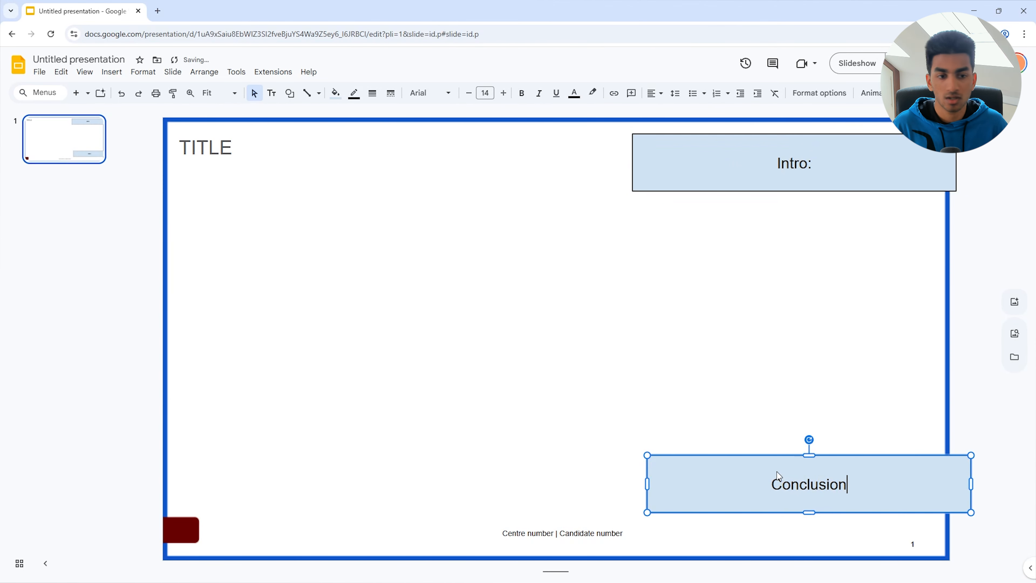
Move the "Conclusion" rectangle inside the blue border and shrink it from its upper-left corner.
left_click(732, 426)
left_click_drag(753, 491, 710, 493)
left_click(678, 450)
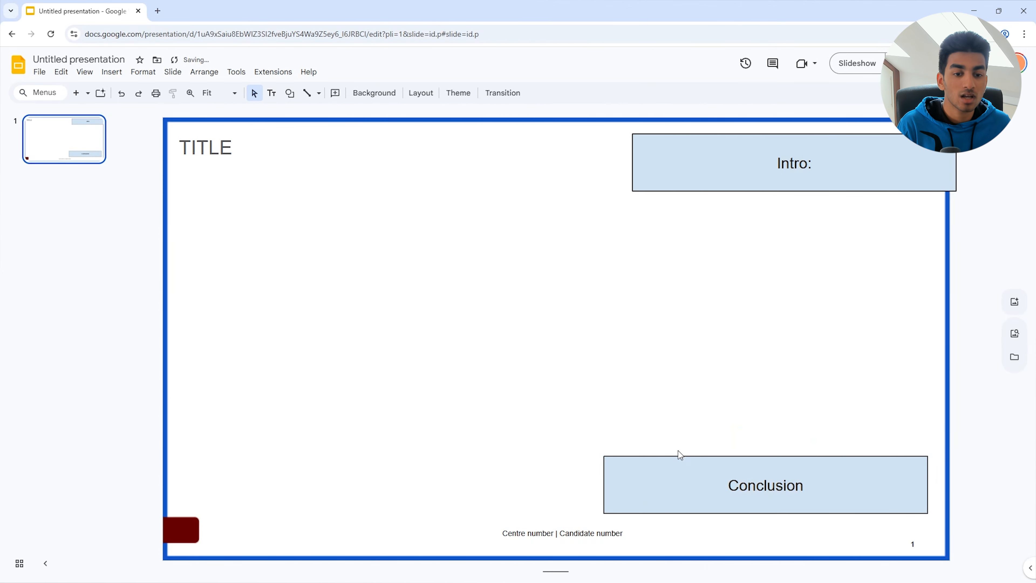
left_click(608, 456)
left_click_drag(605, 456, 684, 481)
left_click(658, 455)
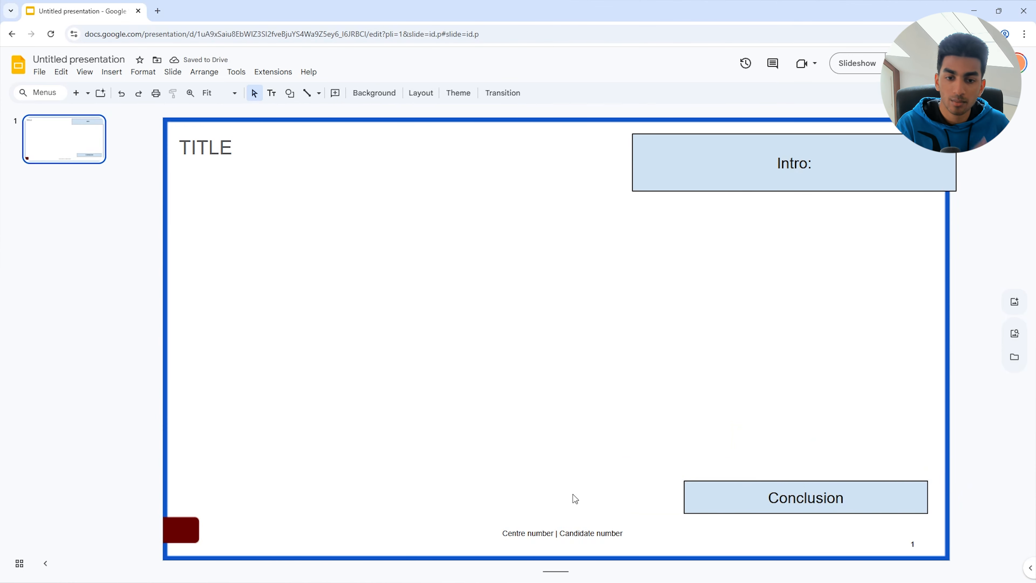
Switch the browser to full screen to view the finished slide template.
left_click(579, 533)
left_click(546, 456)
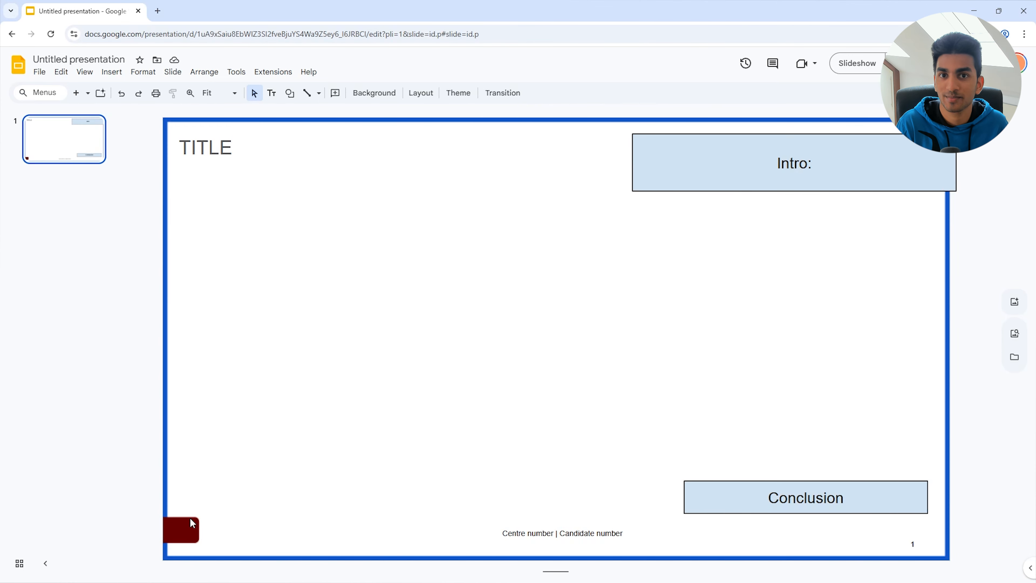
key("F11")
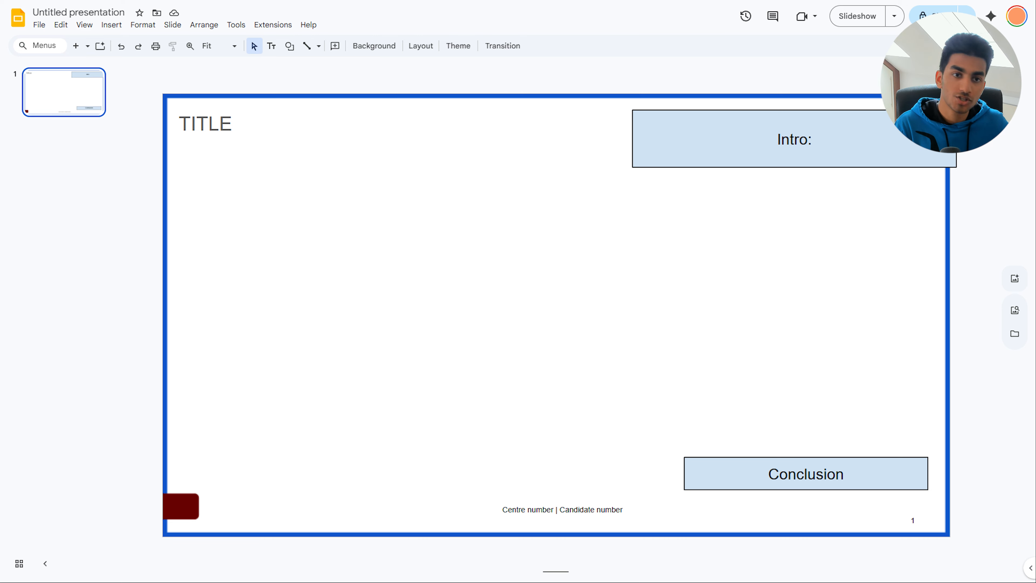